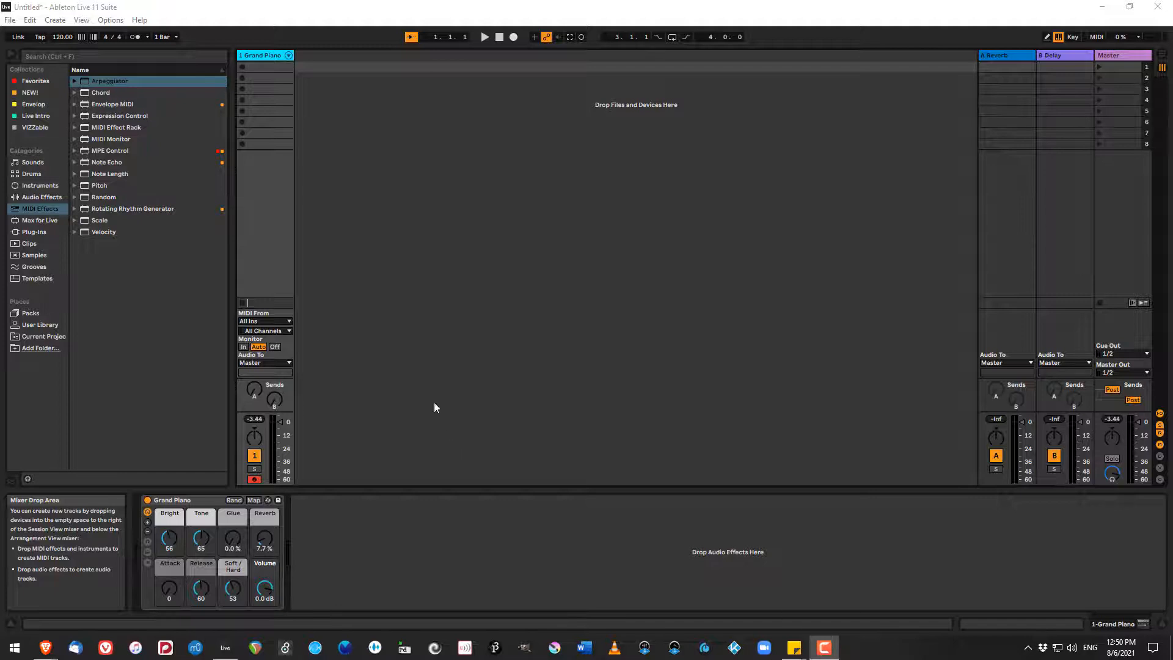
Step: Insert a MIDI Monitor in front of the Grand Piano and switch it to the Flow view
click(101, 140)
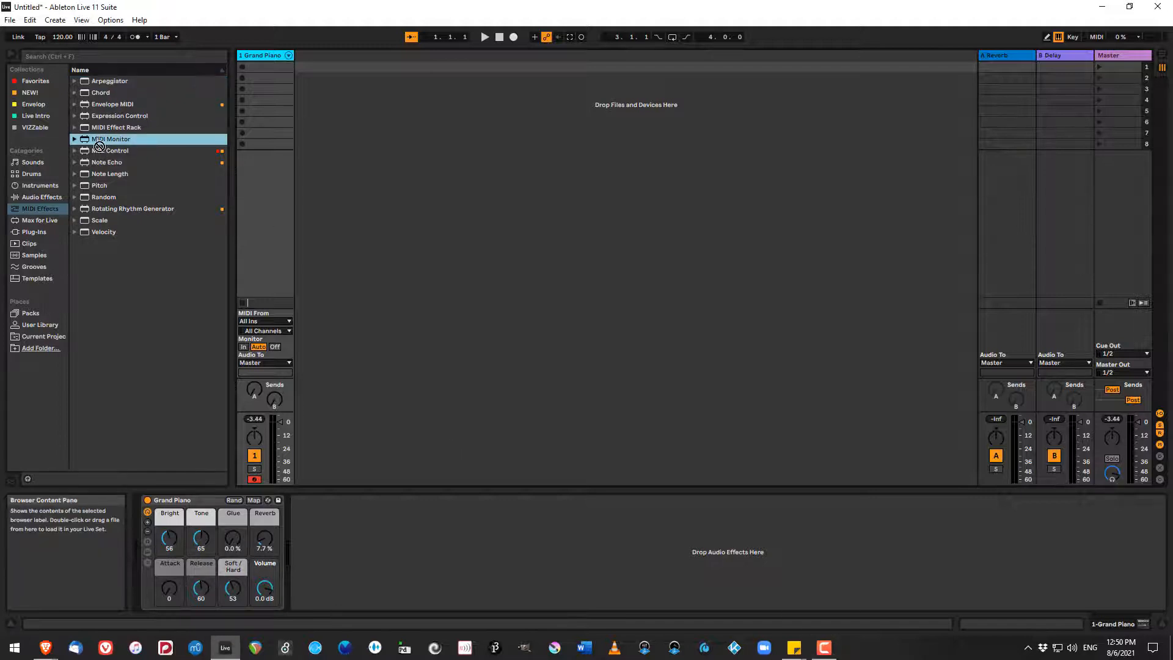
drag(100, 146, 144, 516)
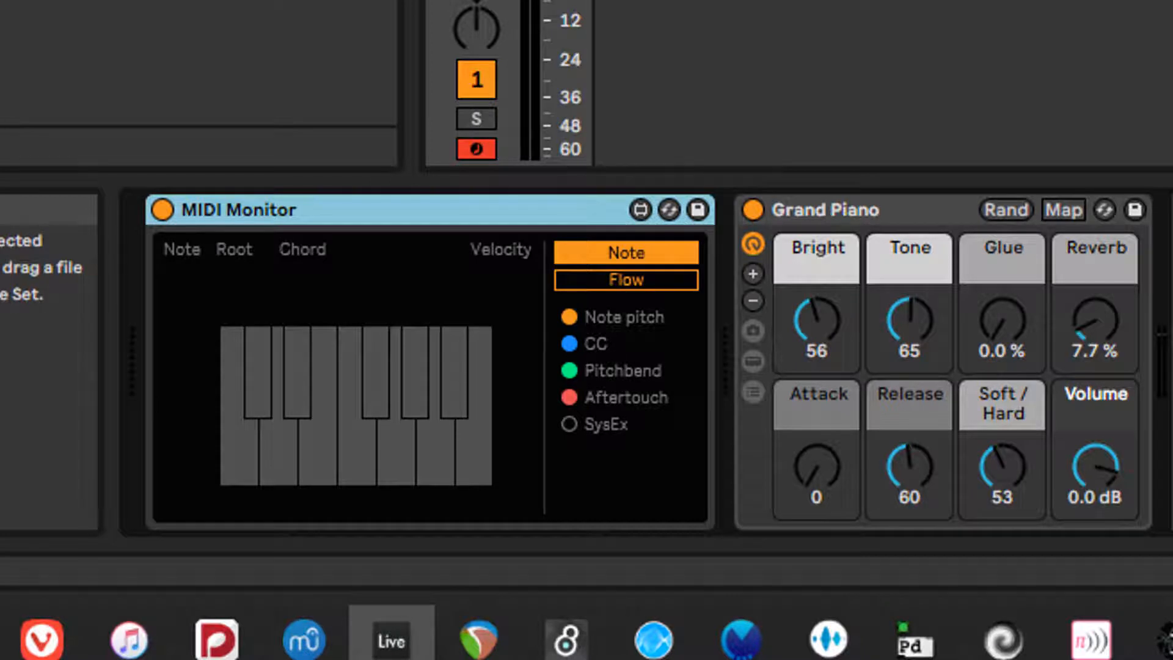
click(638, 279)
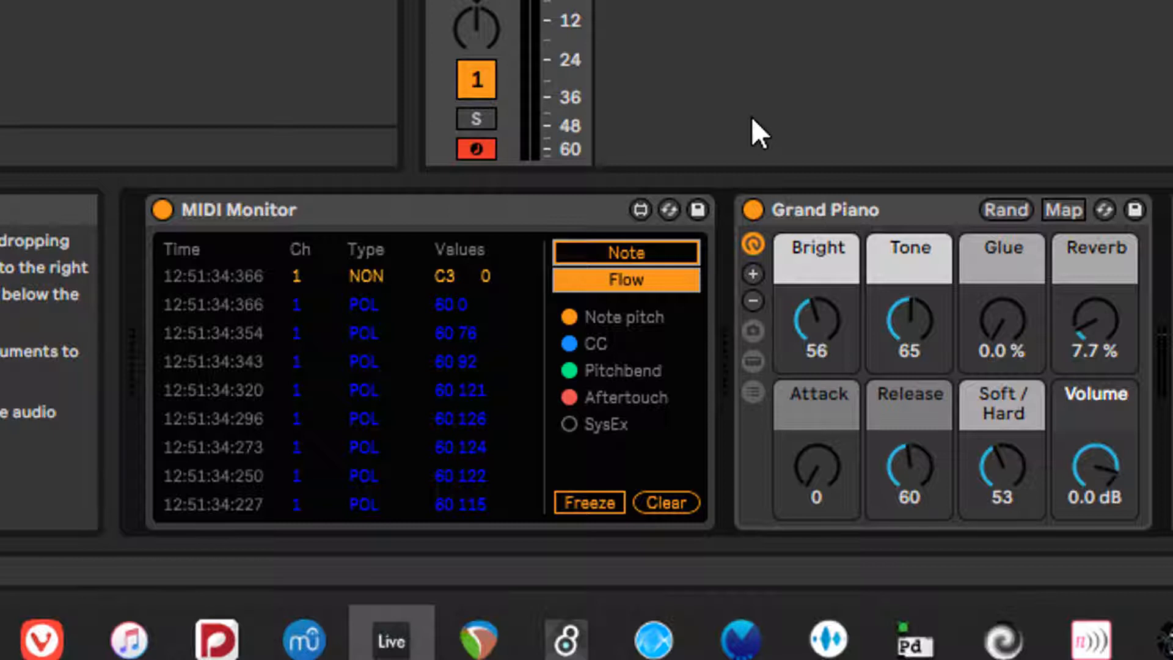
Step: Replace the MIDI Monitor in front of the Grand Piano with the Pitch MIDI effect
click(534, 208)
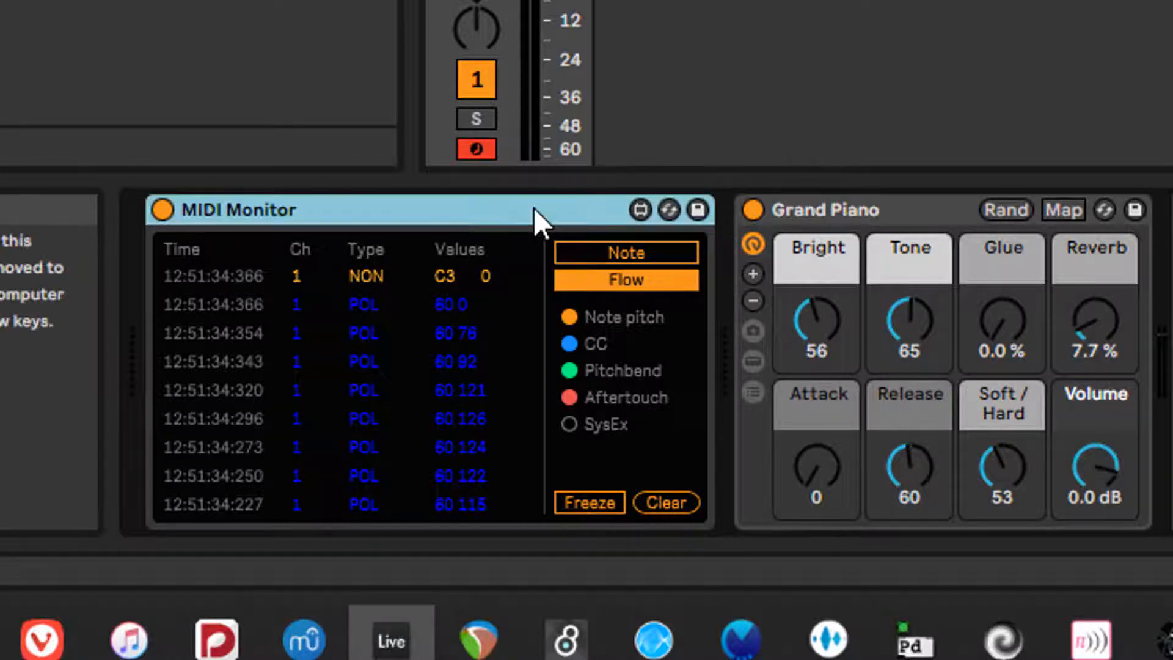
key(Delete)
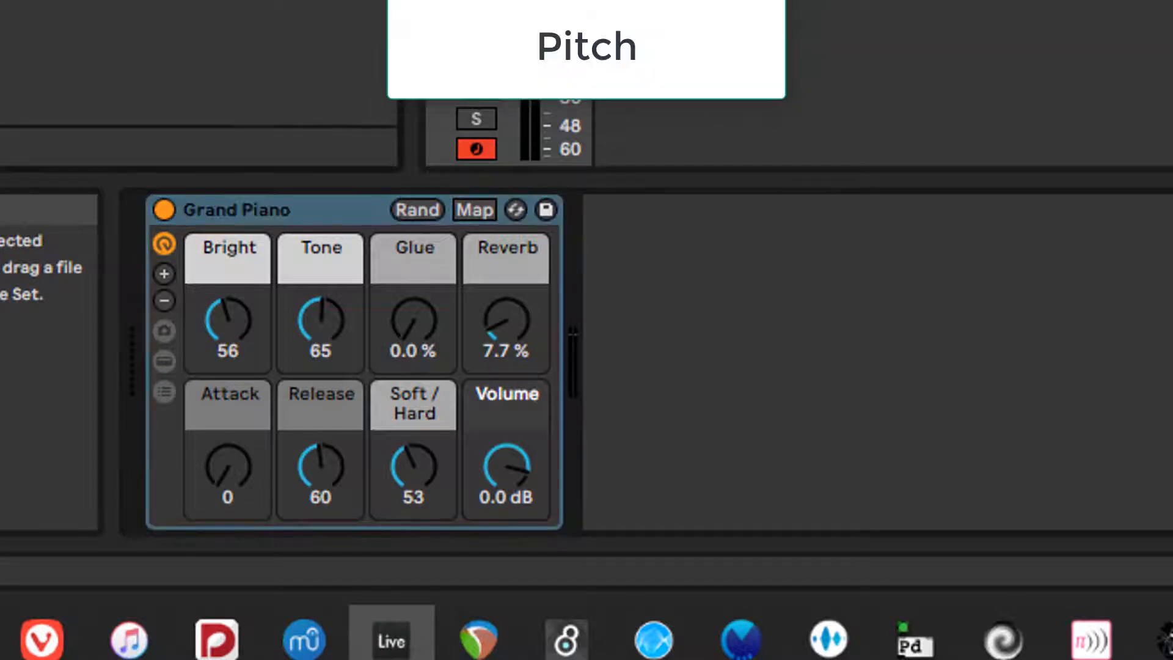
drag(3, 250, 129, 283)
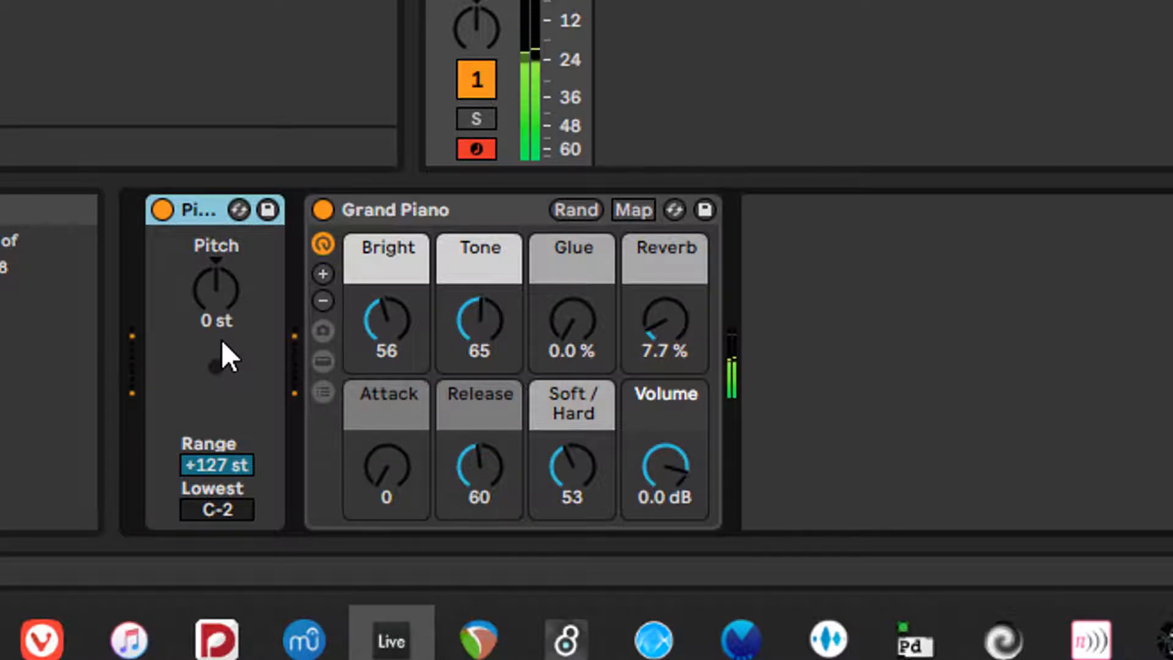
Step: Try shifting the Pitch effect's transposition, reset it to 0 st, and reduce its Range to +42 st and raise it to +76 st
drag(210, 287, 209, 366)
double_click(207, 278)
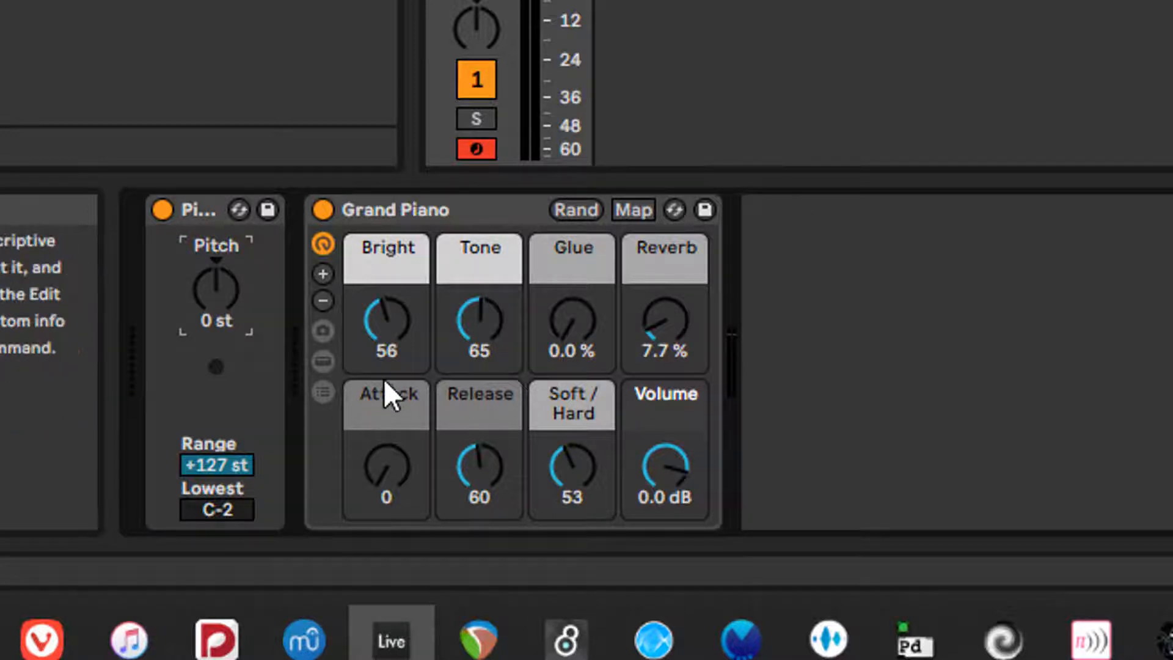
click(221, 467)
drag(222, 466, 223, 519)
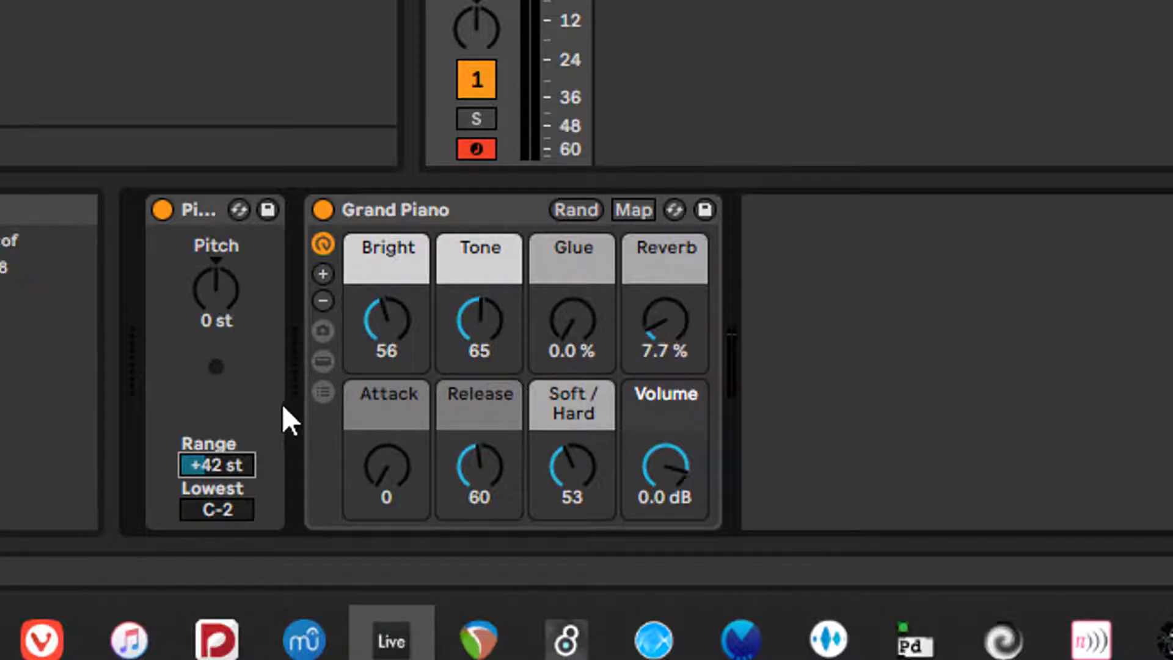
drag(231, 464, 232, 424)
Step: Replace the Pitch effect in front of the Grand Piano with the Random MIDI effect
click(198, 206)
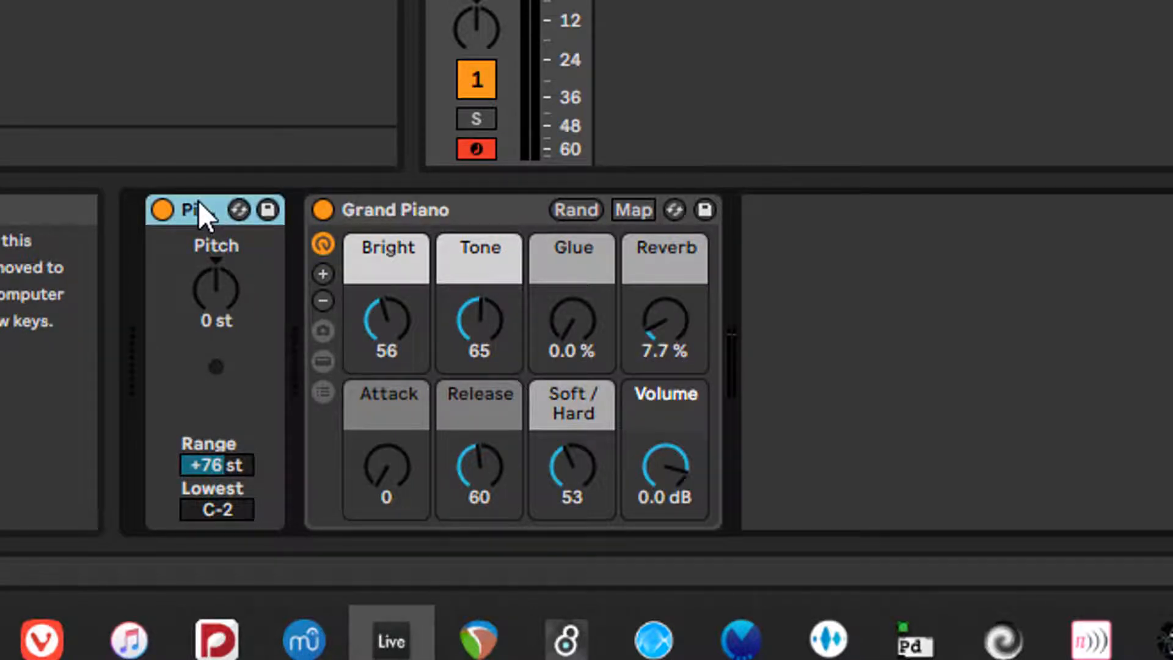
key(Delete)
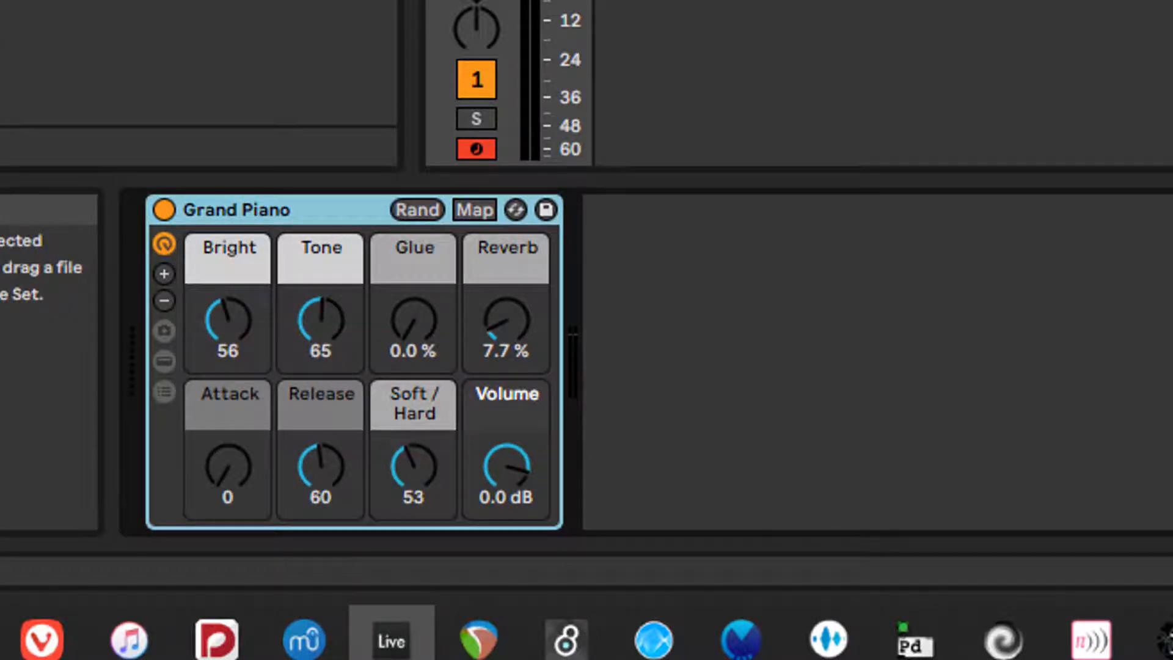
drag(169, 118, 140, 267)
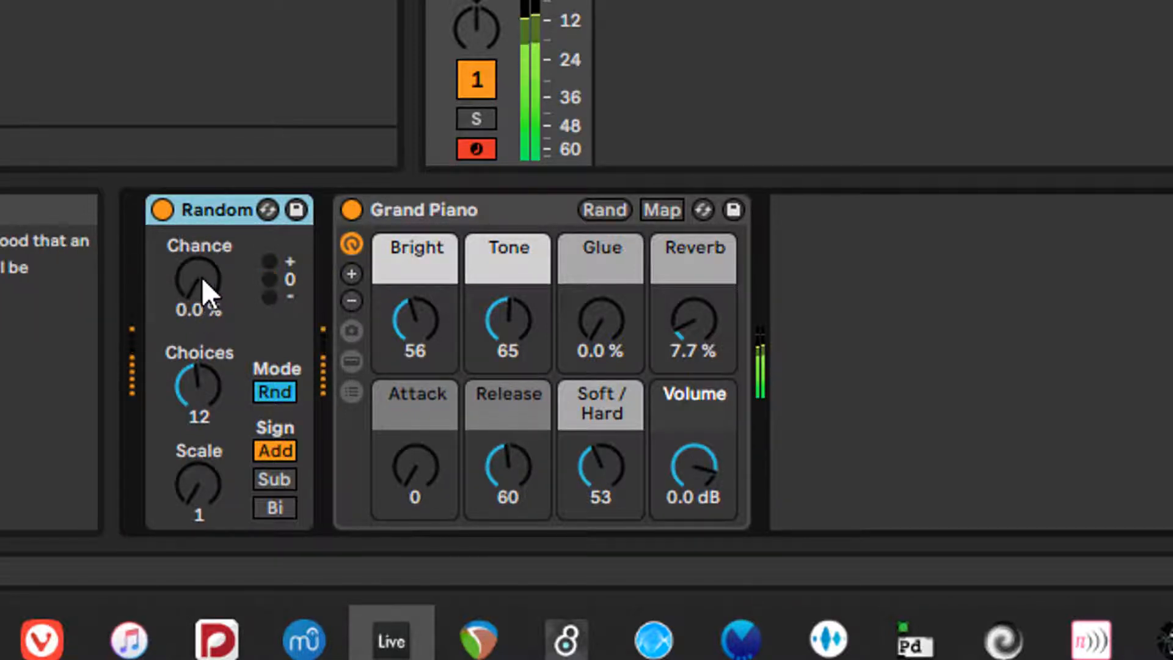
Step: Set the Random effect's Chance to 100 % and Choices to 24, and raise its Scale
mouse_move(189, 294)
mouse_down()
mouse_move(189, 245)
mouse_move(189, 293)
mouse_up()
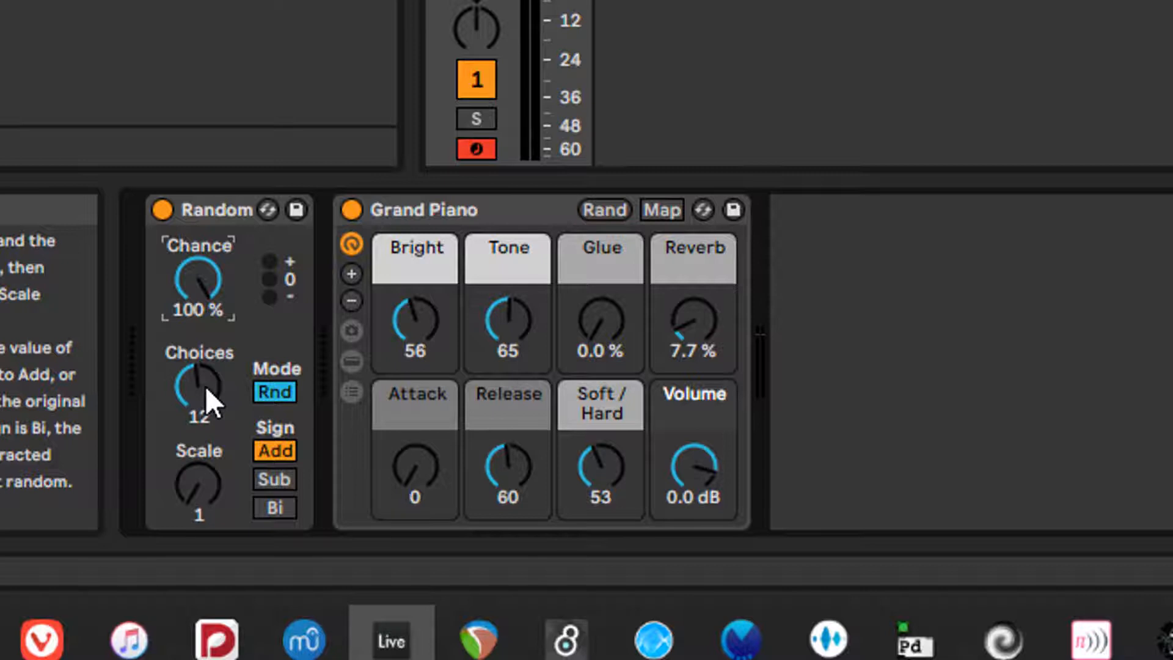
drag(205, 386, 205, 361)
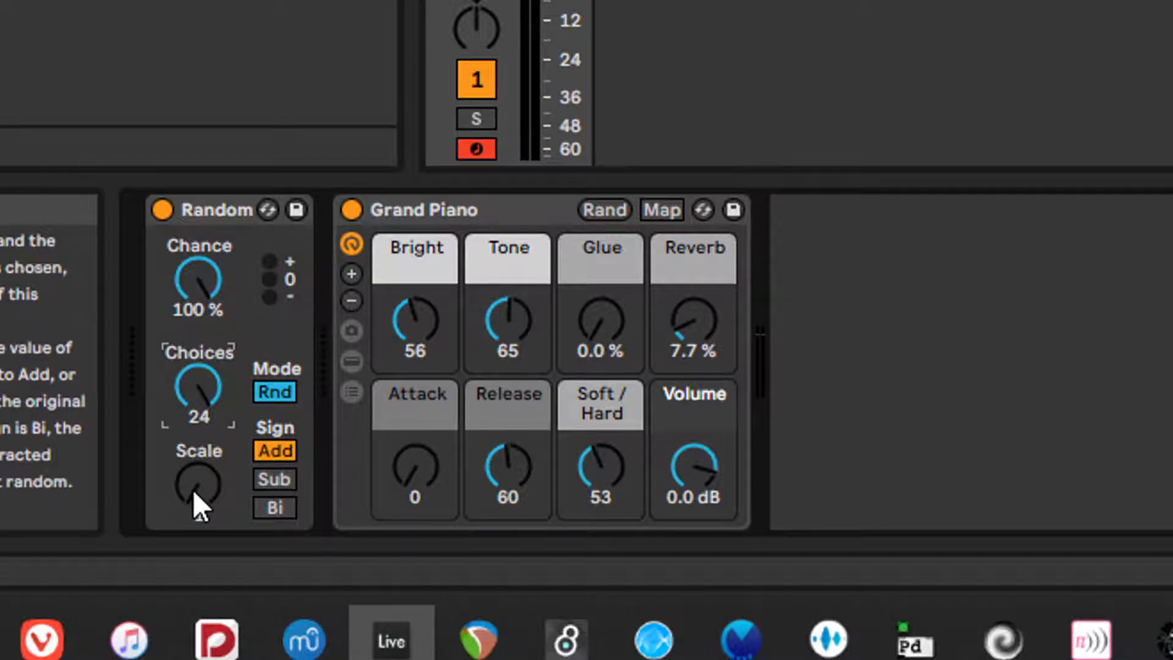
drag(194, 490, 194, 469)
Step: Adjust the Random effect to a Chance of 57 %, 6 Choices and a Scale of 14
drag(206, 474, 206, 490)
drag(194, 384, 195, 404)
drag(191, 275, 192, 293)
drag(205, 511, 205, 502)
drag(204, 402, 203, 399)
click(184, 472)
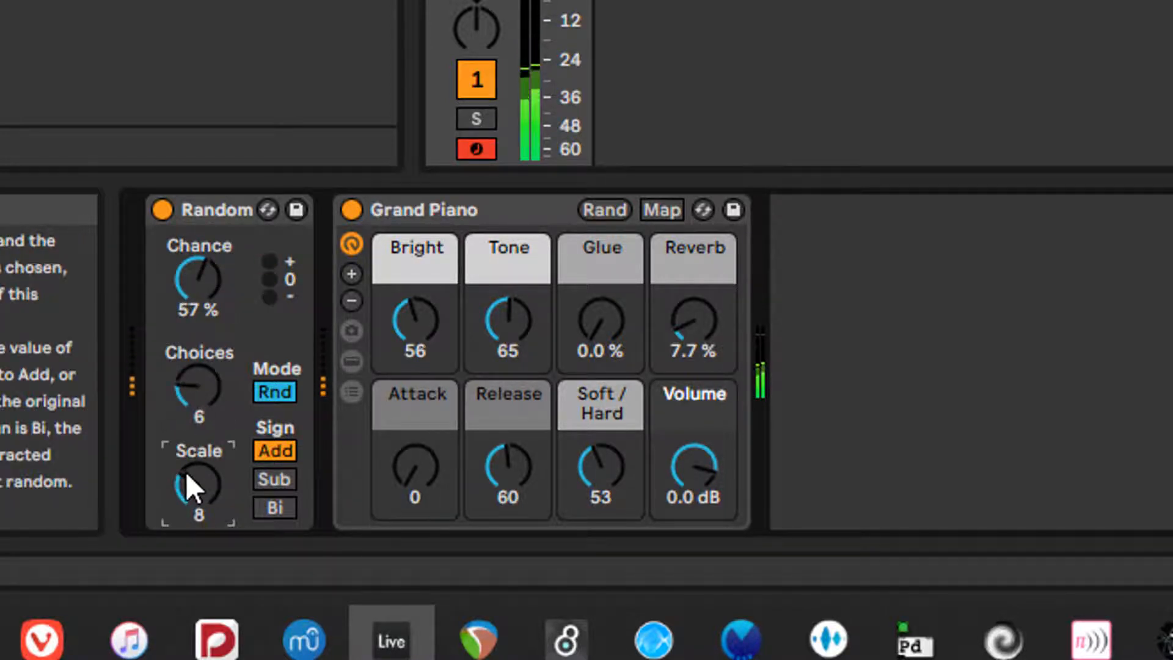
drag(187, 476, 187, 468)
Step: Try the Random effect's Sub sign, set its Sign to Bi, and change its Mode to Alt
click(269, 481)
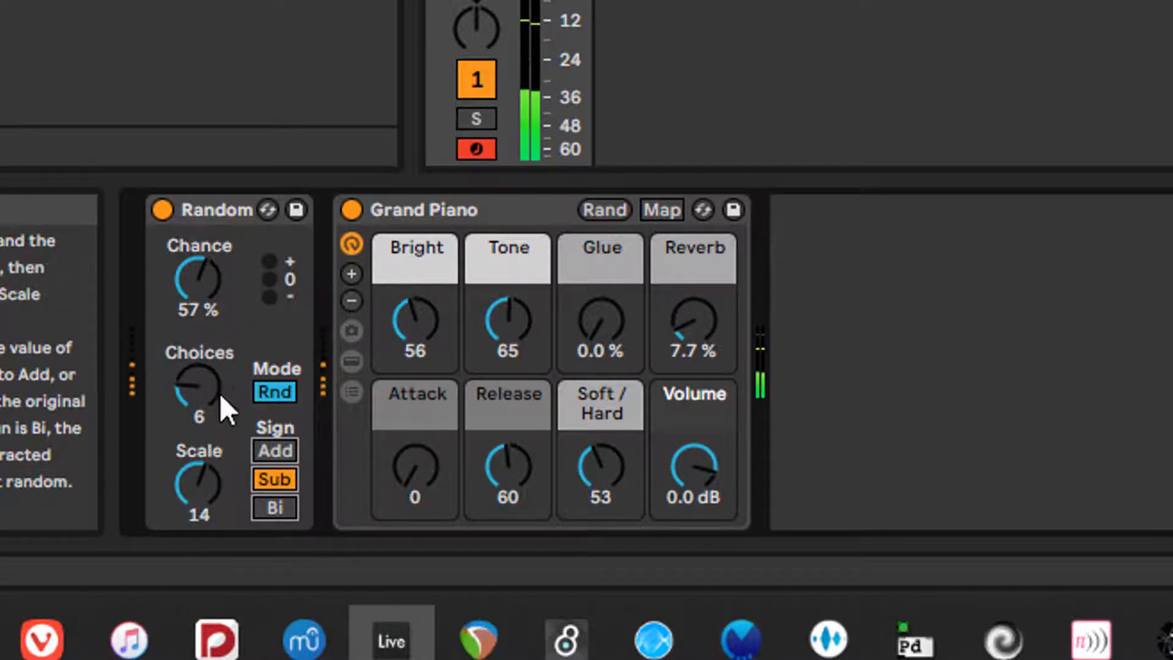
click(273, 507)
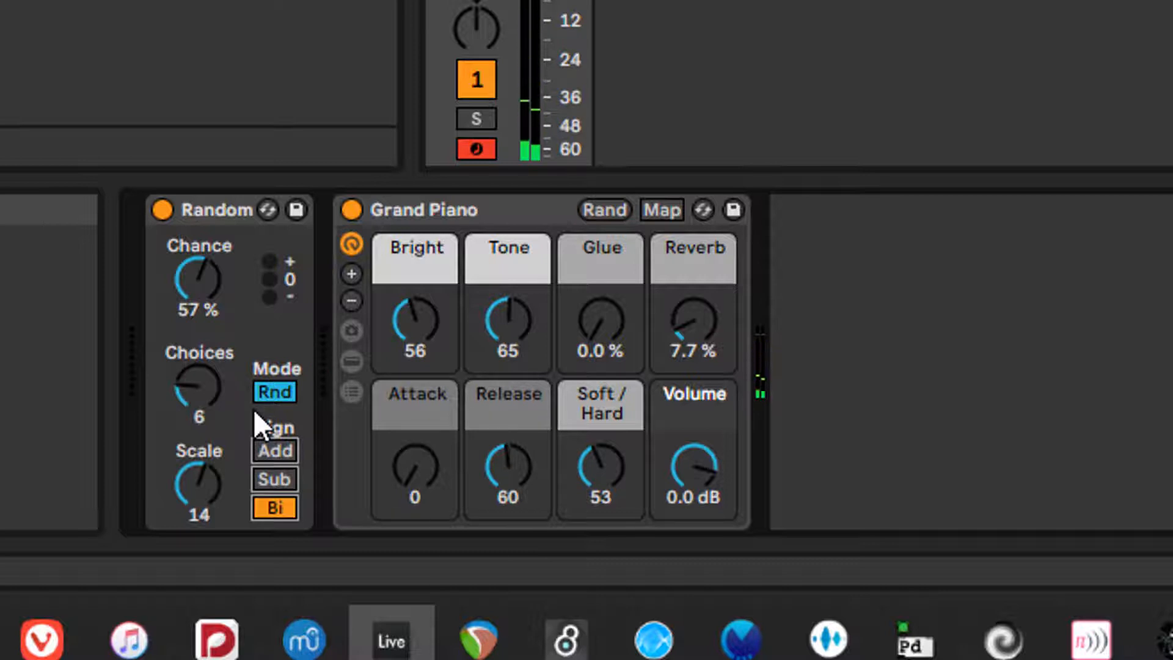
click(273, 393)
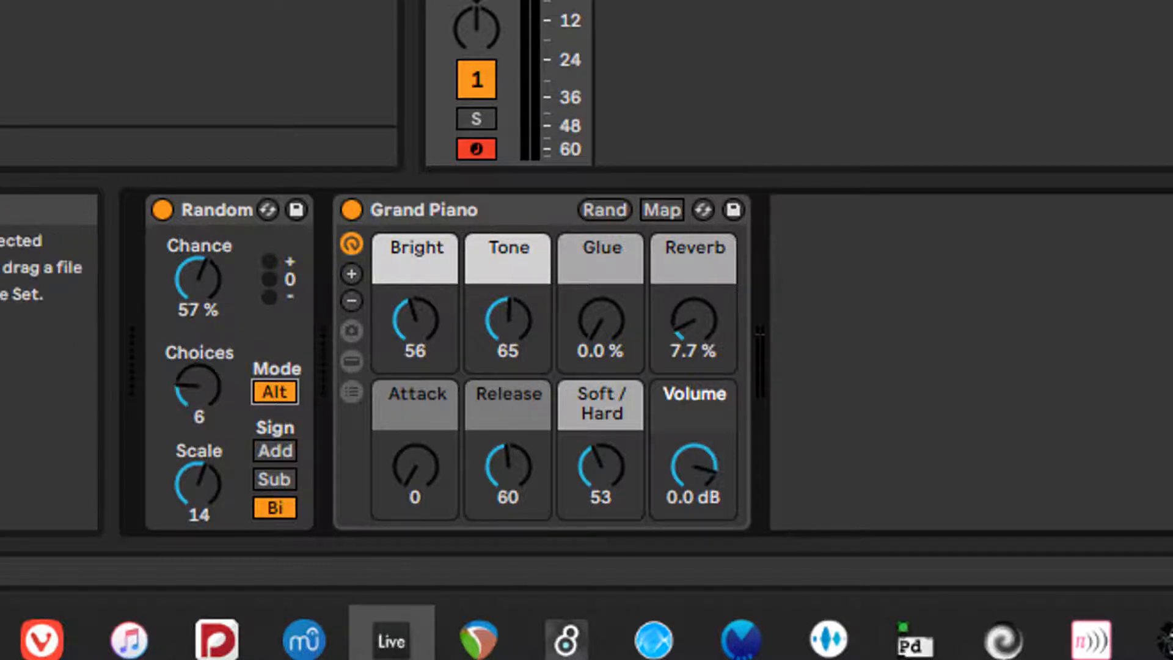
Step: Insert a Scale effect between Random and the Grand Piano, and remove it again
drag(300, 74, 328, 297)
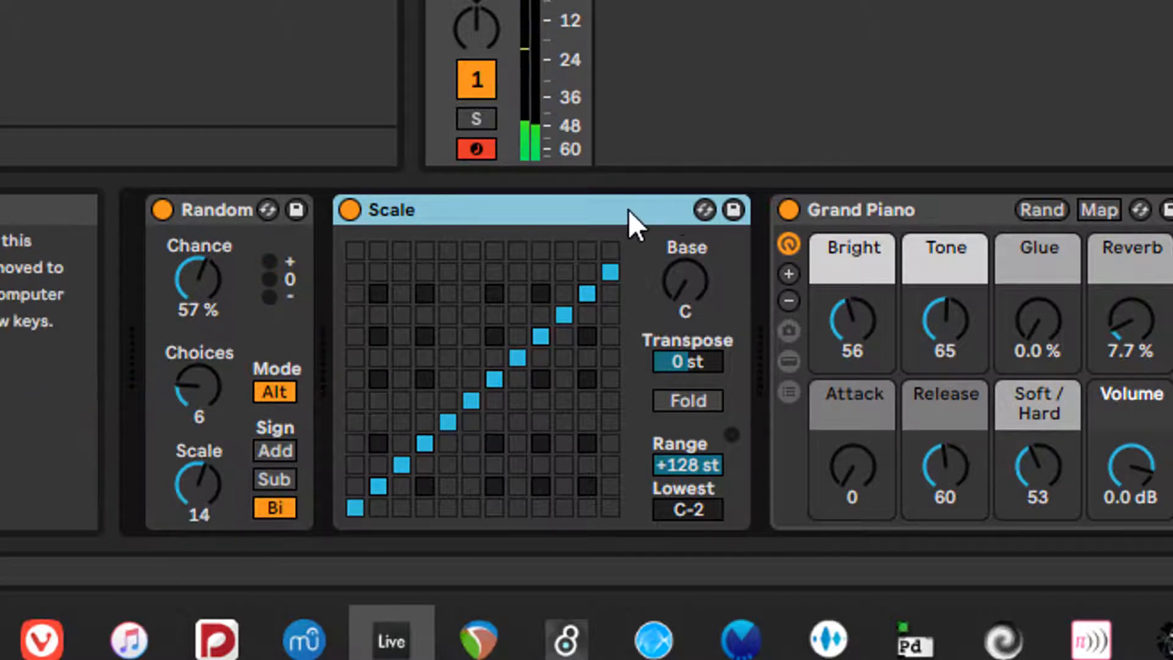
key(Delete)
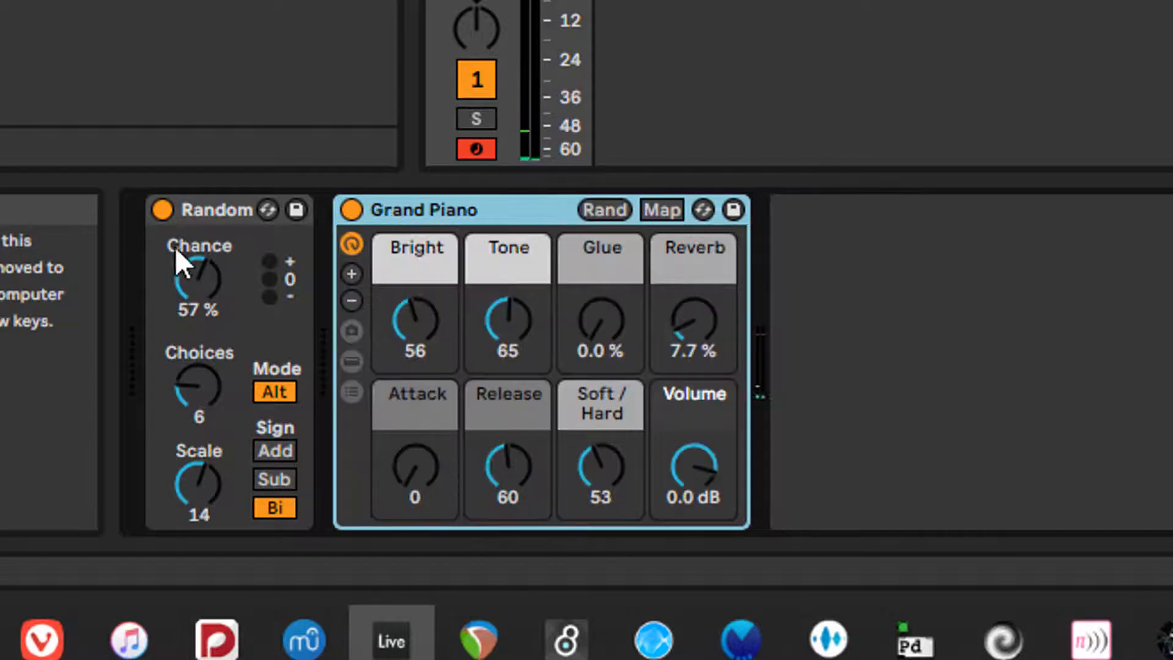
Step: Replace the Random effect in front of the Grand Piano with the Note Length MIDI effect
click(211, 203)
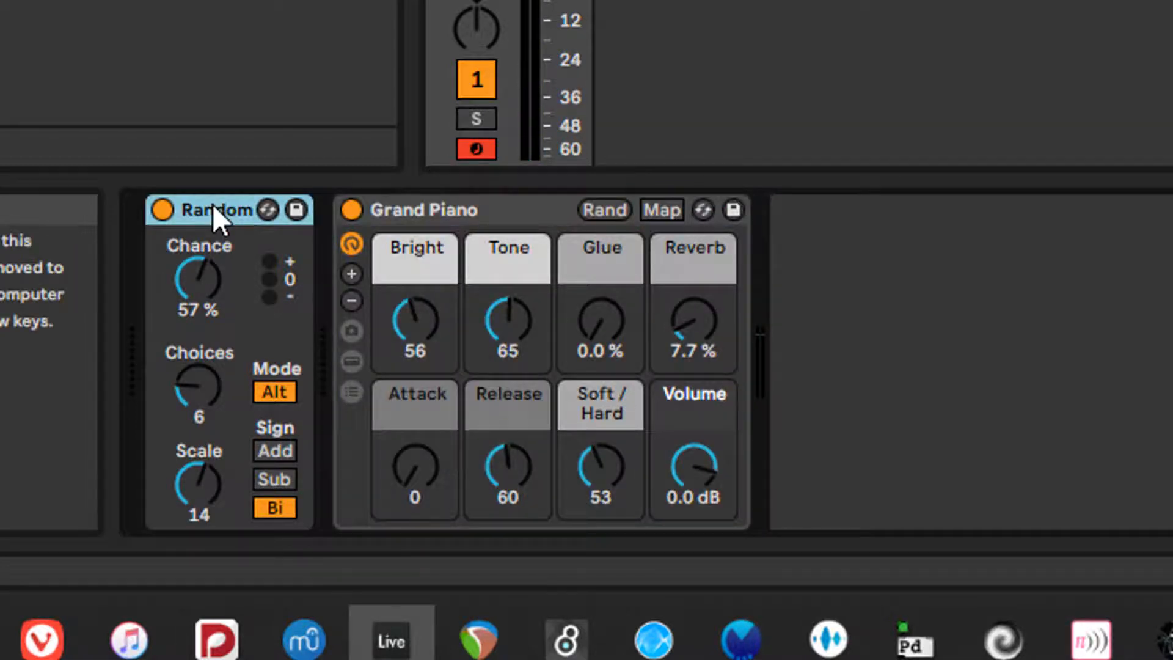
key(Delete)
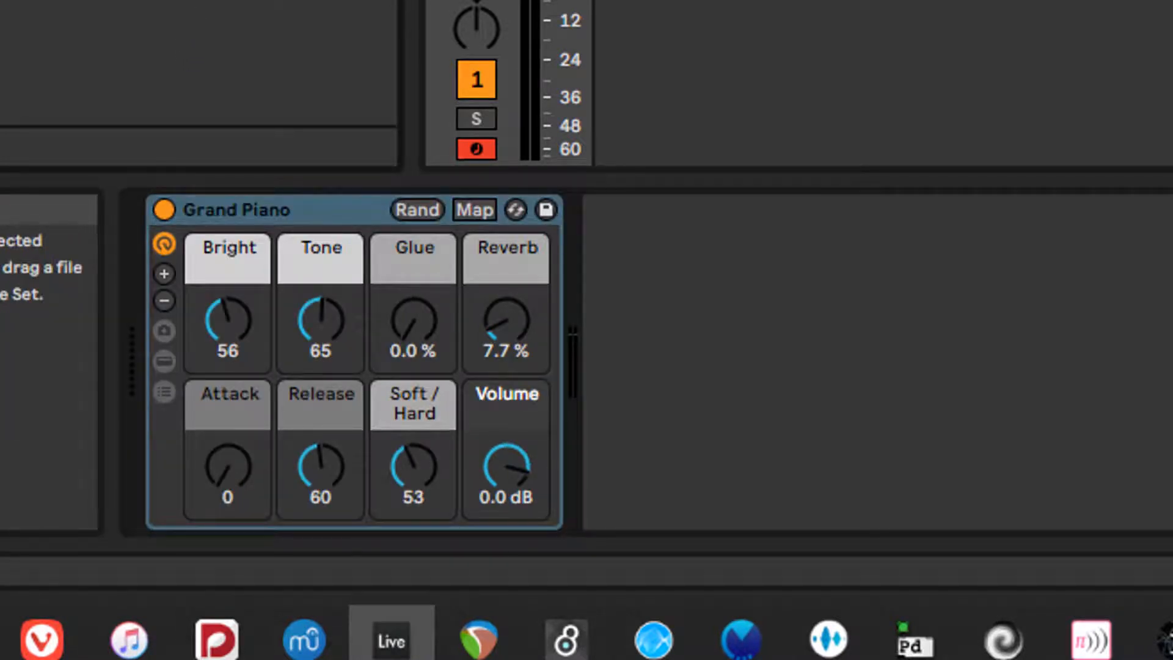
drag(225, 79, 139, 249)
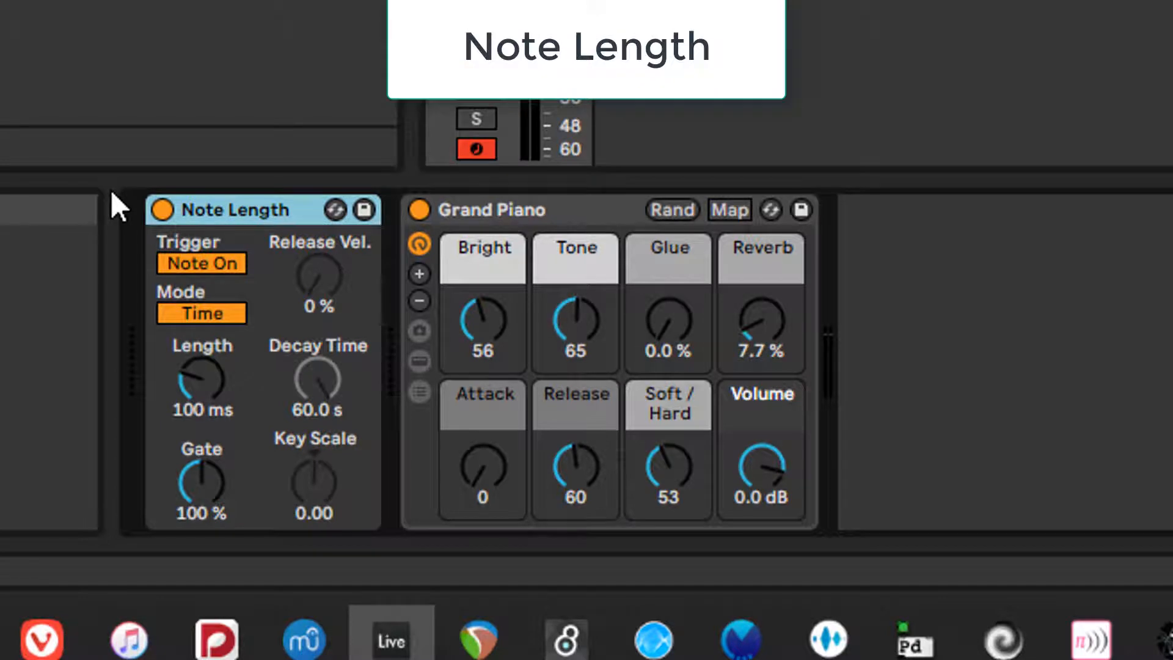
Step: Set Note Length's Trigger to Note Off, try a Length of 60.0 s and return the Length to 100 ms
mouse_move(173, 194)
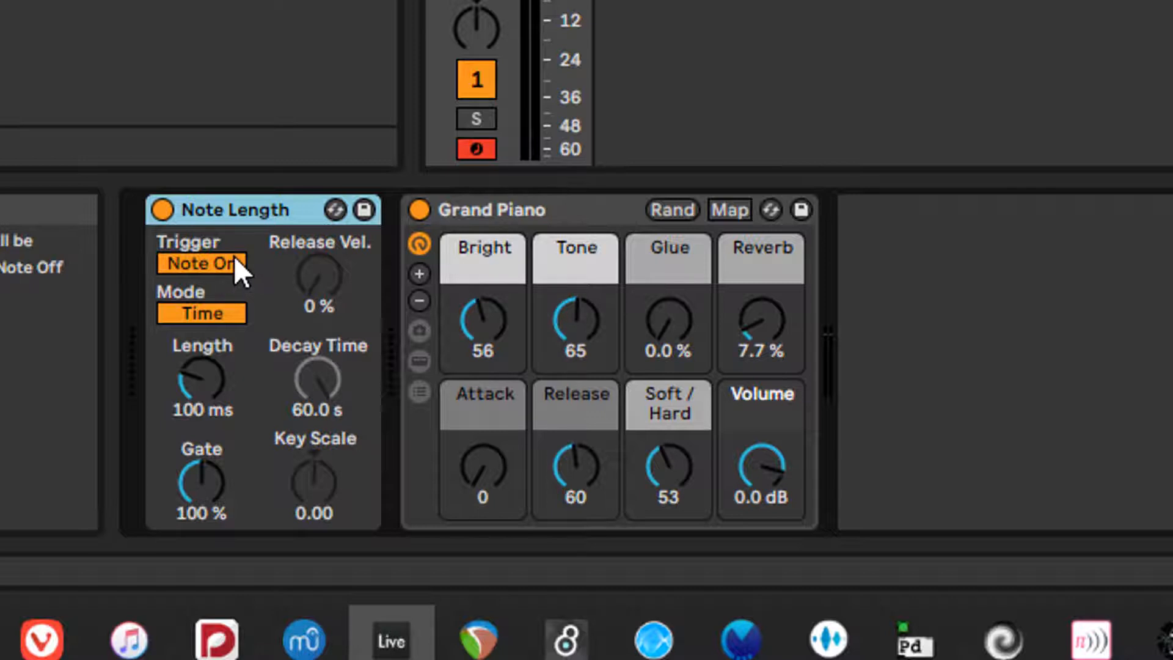
click(211, 261)
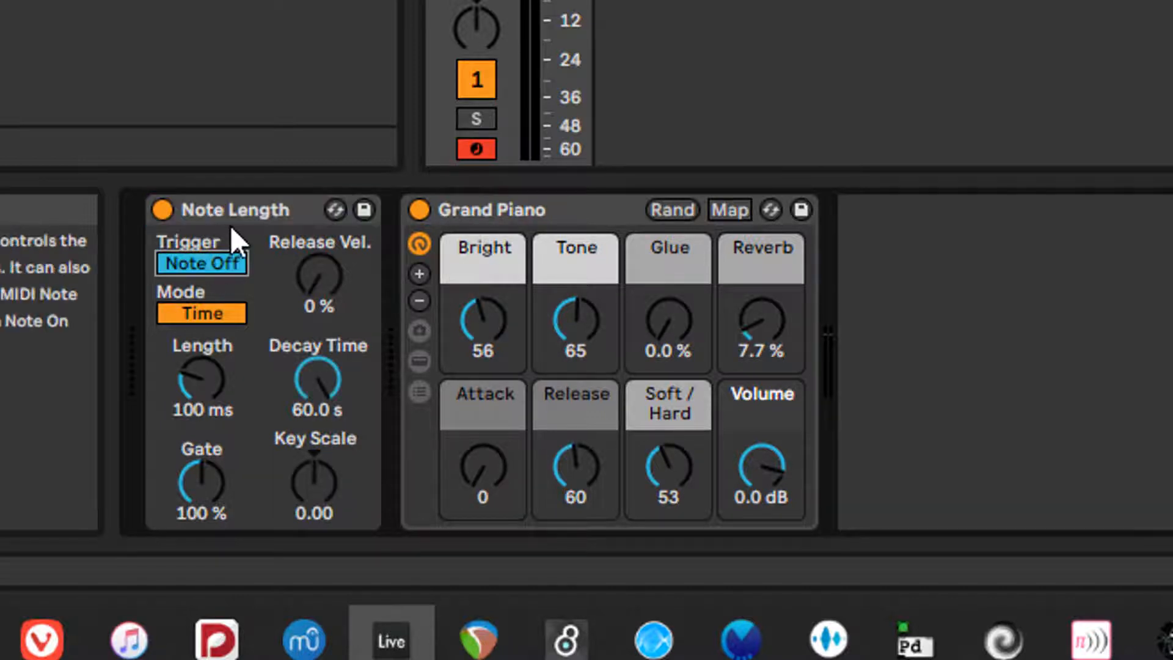
click(322, 377)
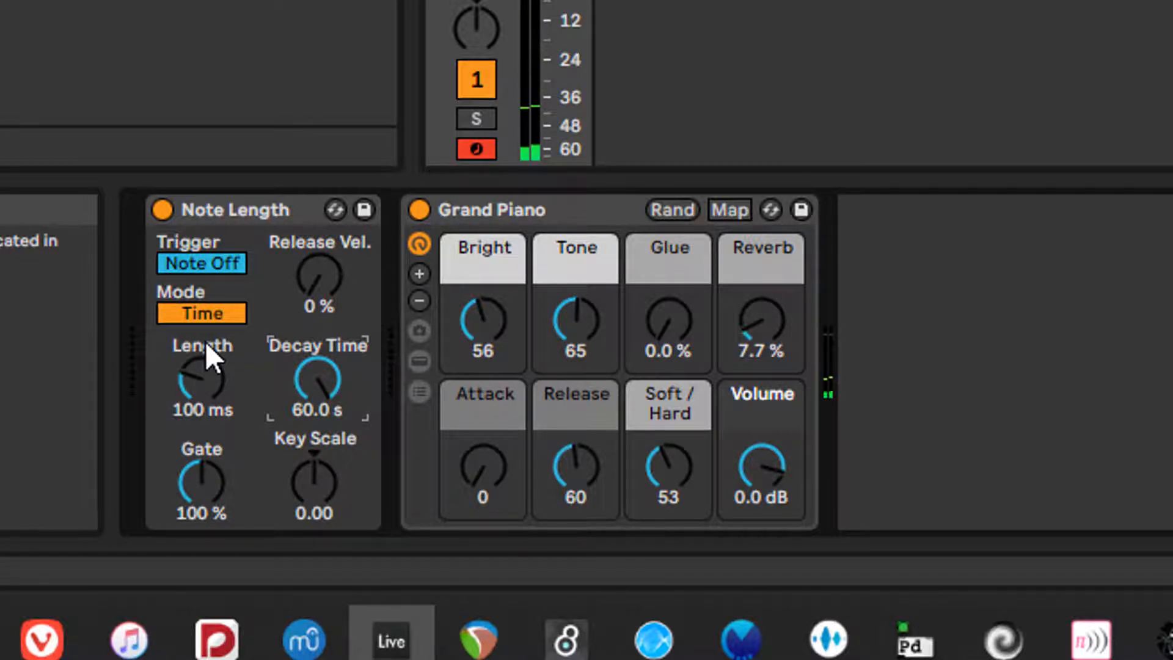
drag(208, 384, 208, 294)
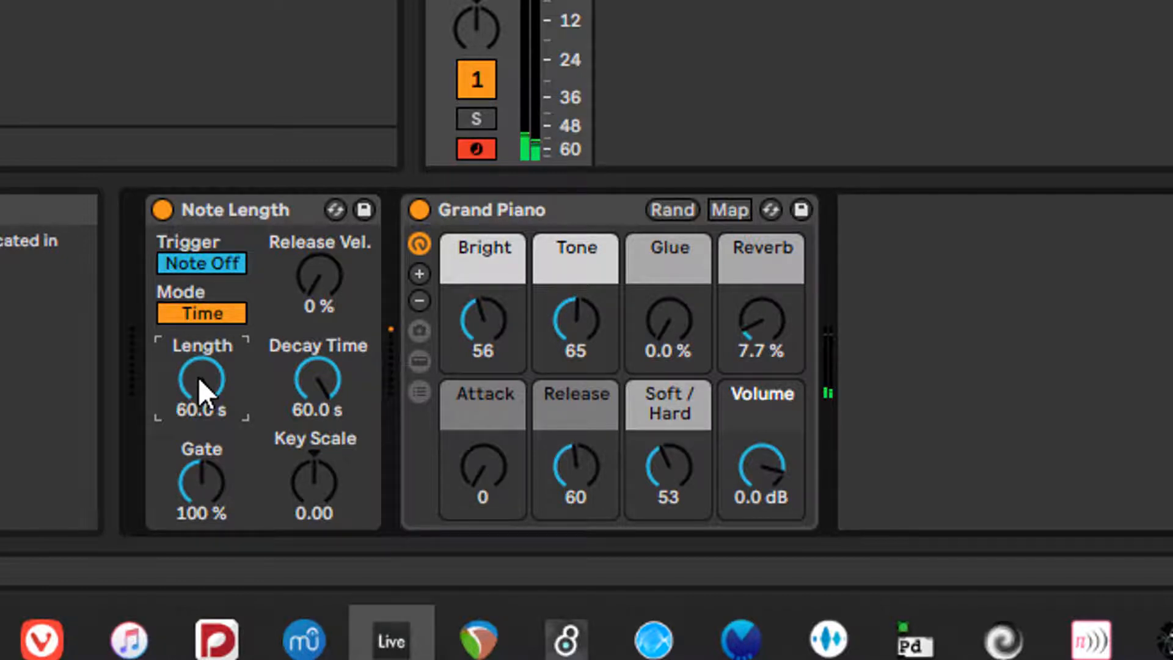
drag(198, 377, 198, 428)
Step: Set Note Length's Release Vel. to 44 %, its Length to 5.74 s and its Decay Time to 338 ms
click(325, 389)
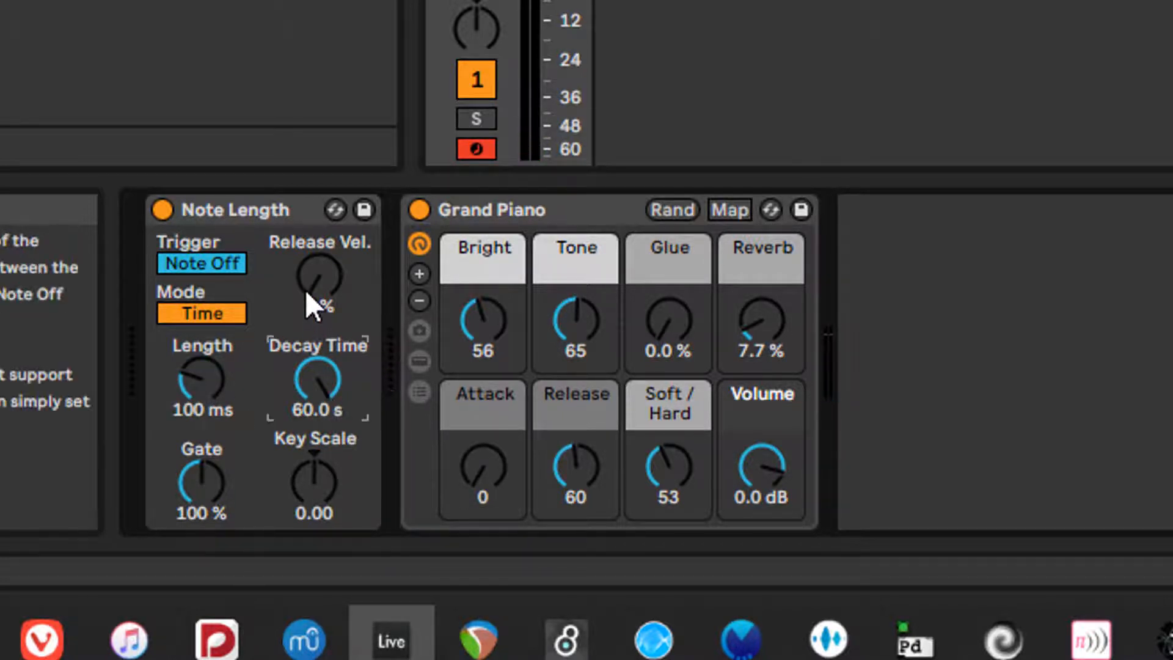
drag(313, 286, 313, 260)
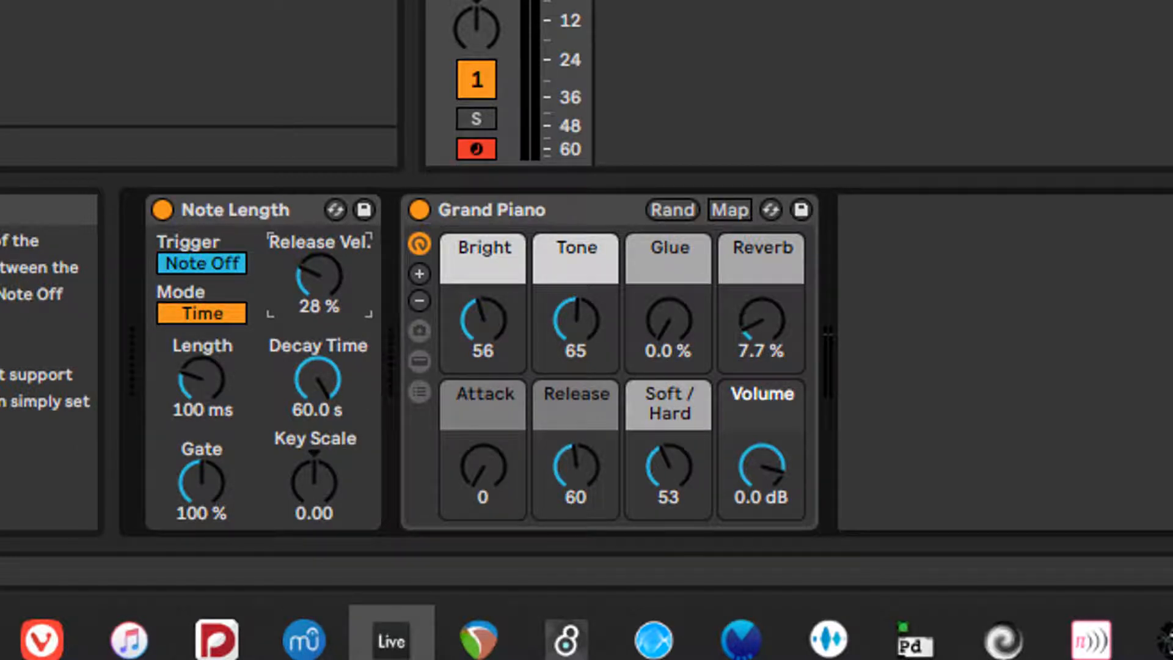
drag(312, 260, 312, 245)
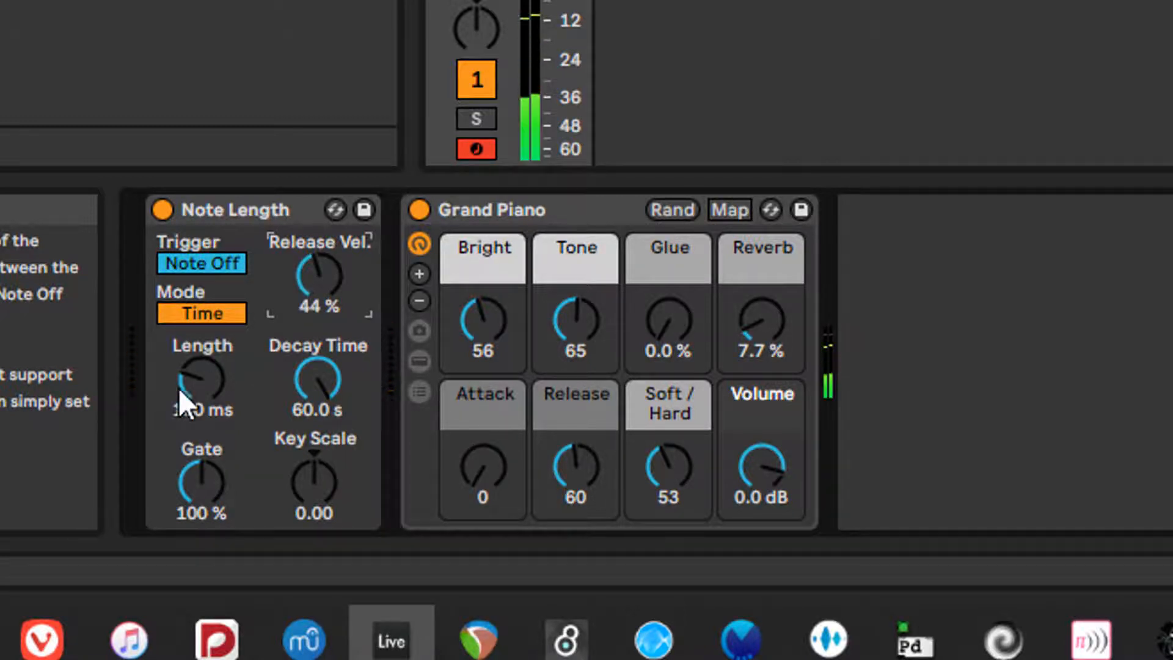
drag(180, 388, 177, 366)
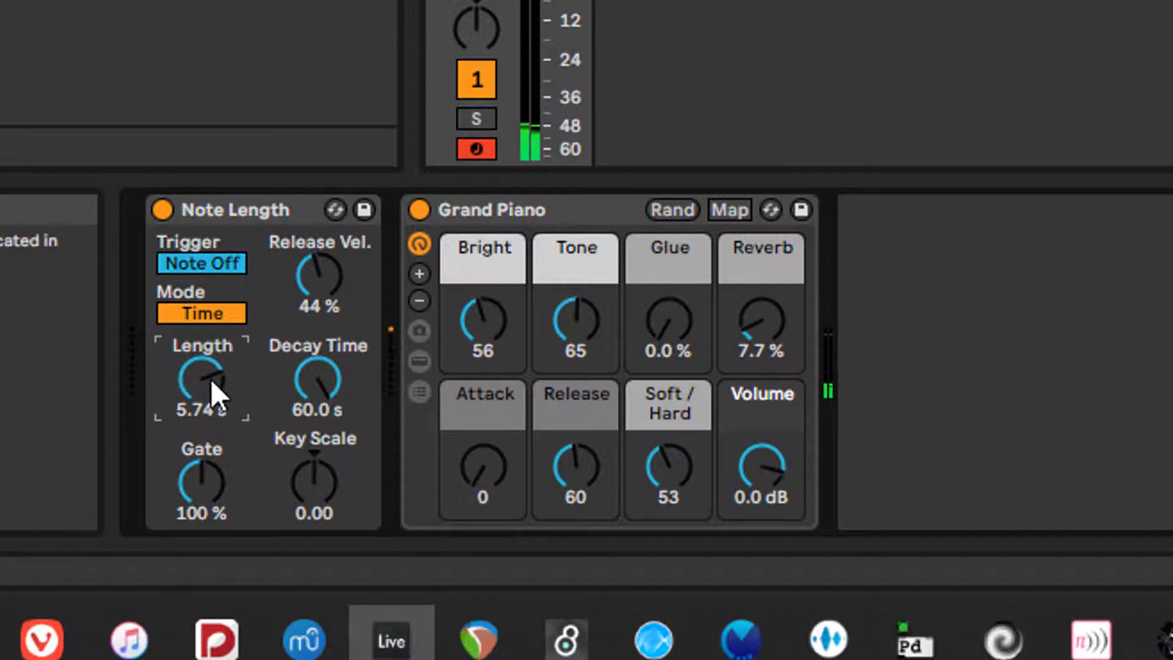
mouse_move(326, 383)
mouse_down()
mouse_move(326, 406)
mouse_move(304, 381)
mouse_up()
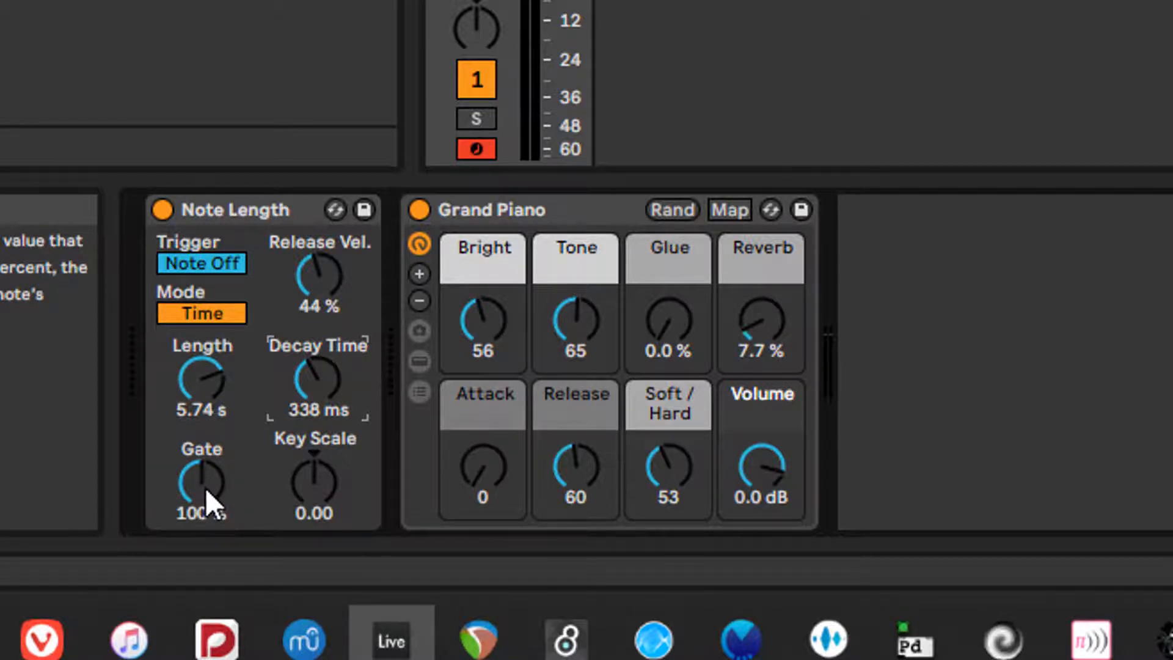
Step: Try Note Length's Gate at 70 %, 26 % and 200 %, and return it to 100 %
drag(197, 483, 198, 520)
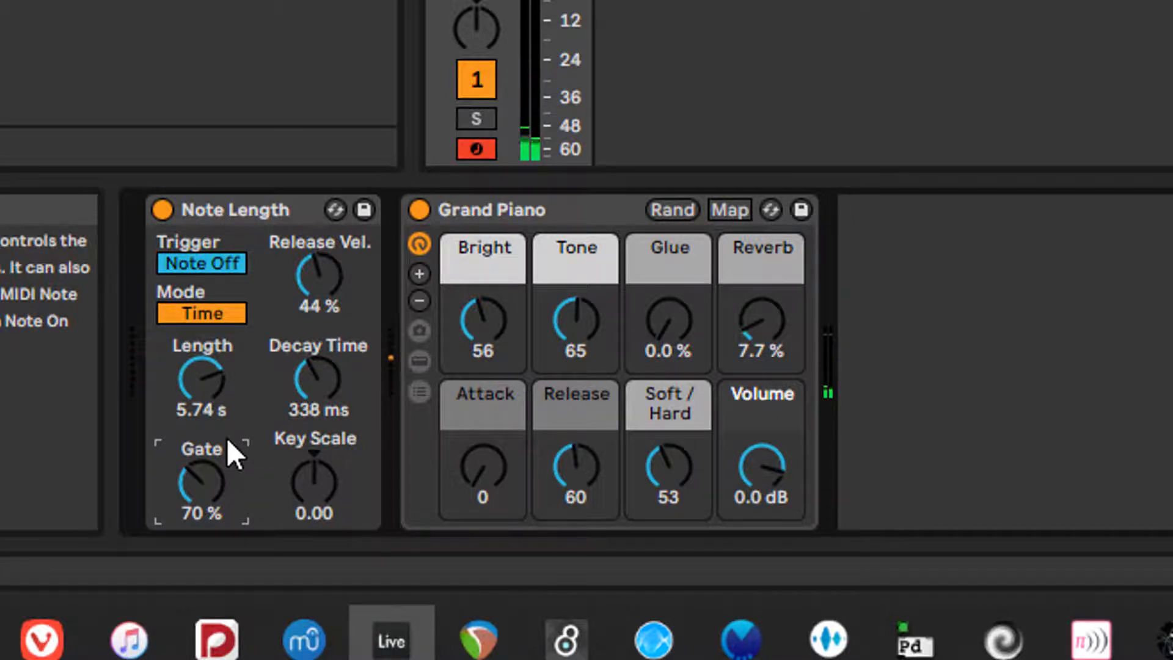
drag(225, 454, 225, 492)
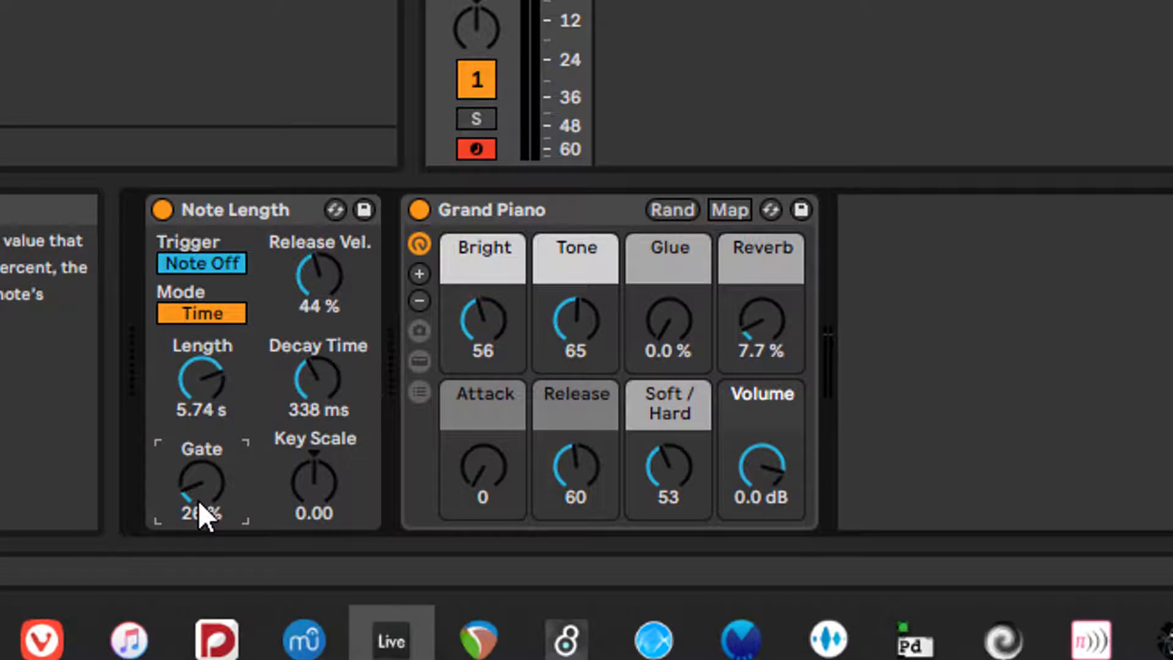
drag(199, 500, 199, 415)
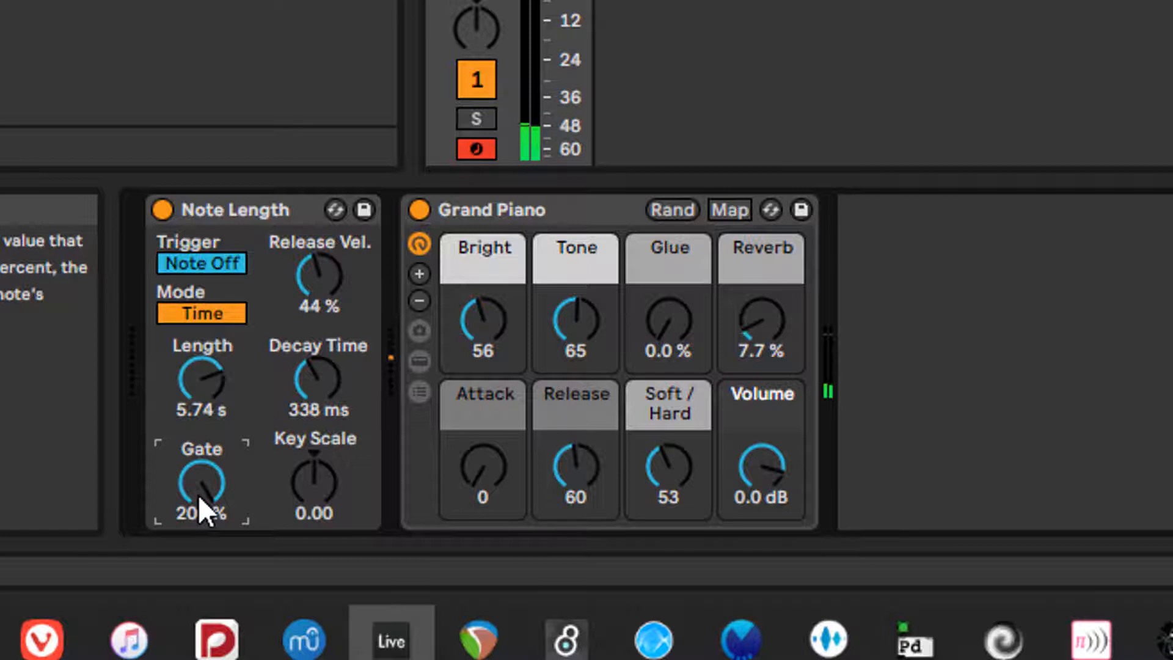
drag(200, 488, 199, 465)
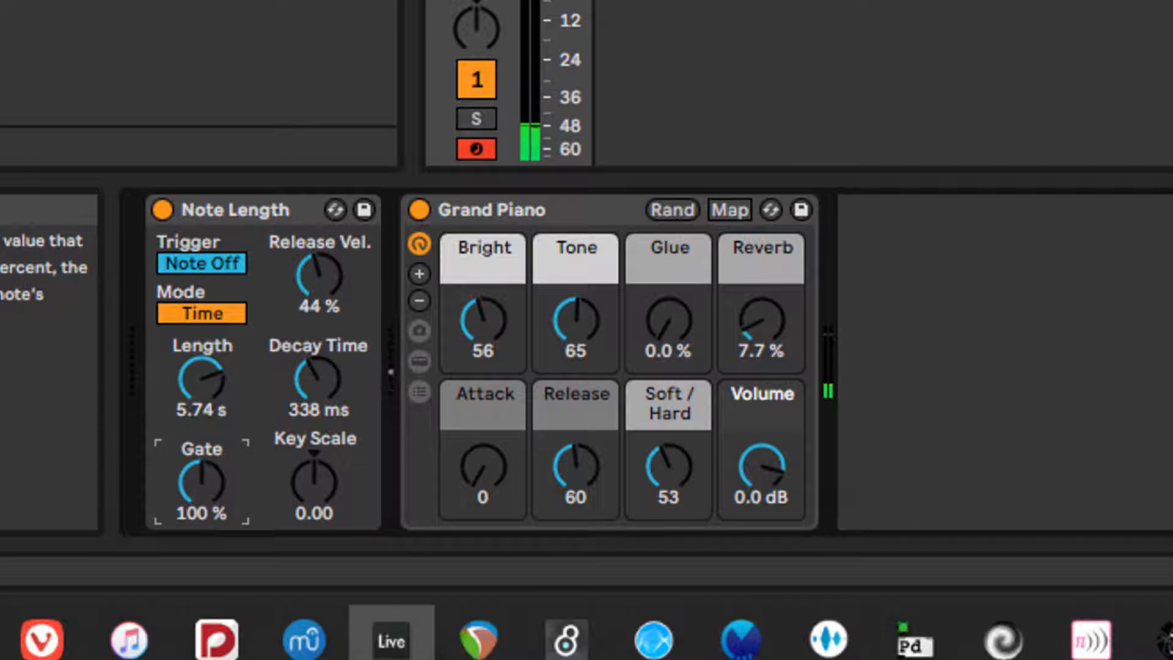
Step: Replace the Note Length effect in front of the Grand Piano with the Velocity MIDI effect
click(319, 481)
click(240, 208)
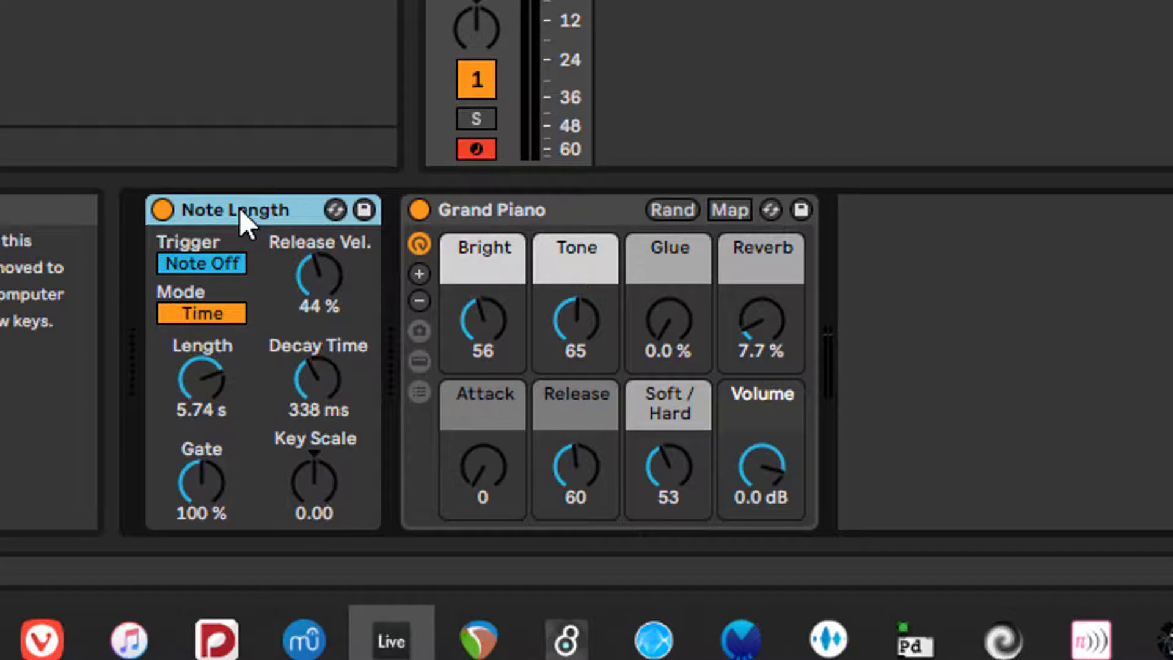
key(Delete)
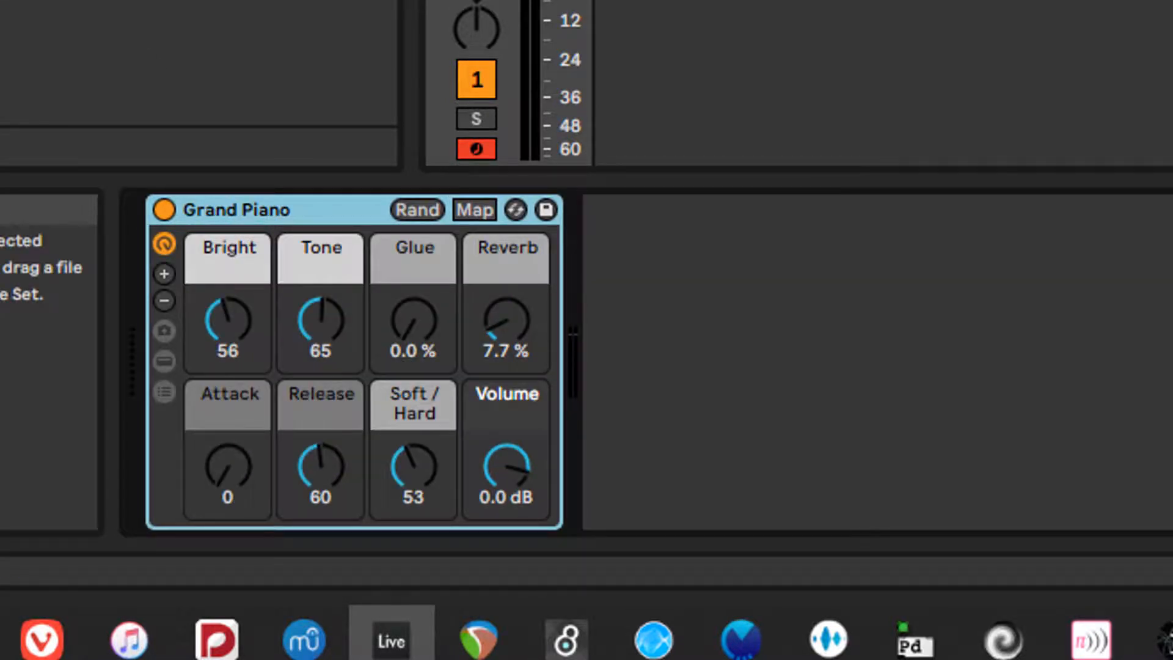
drag(1, 122, 141, 313)
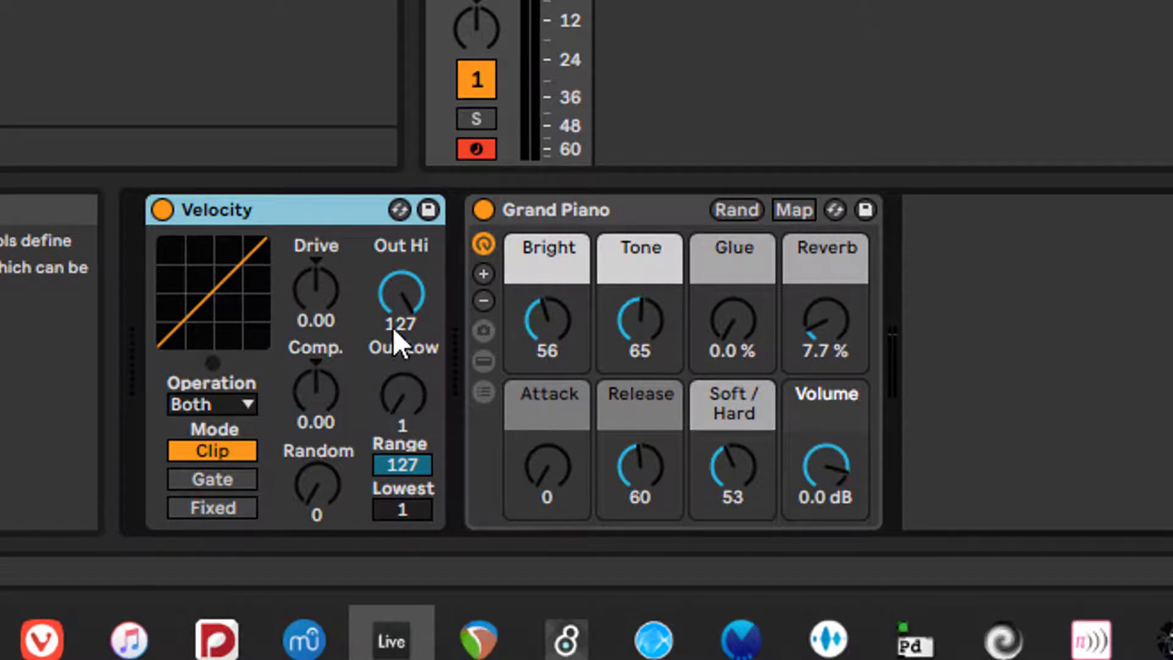
Step: Try Velocity's Out Low at 75 and 91 and set it to 0, and try a lower Out Hi before returning it to 127
drag(411, 399, 410, 353)
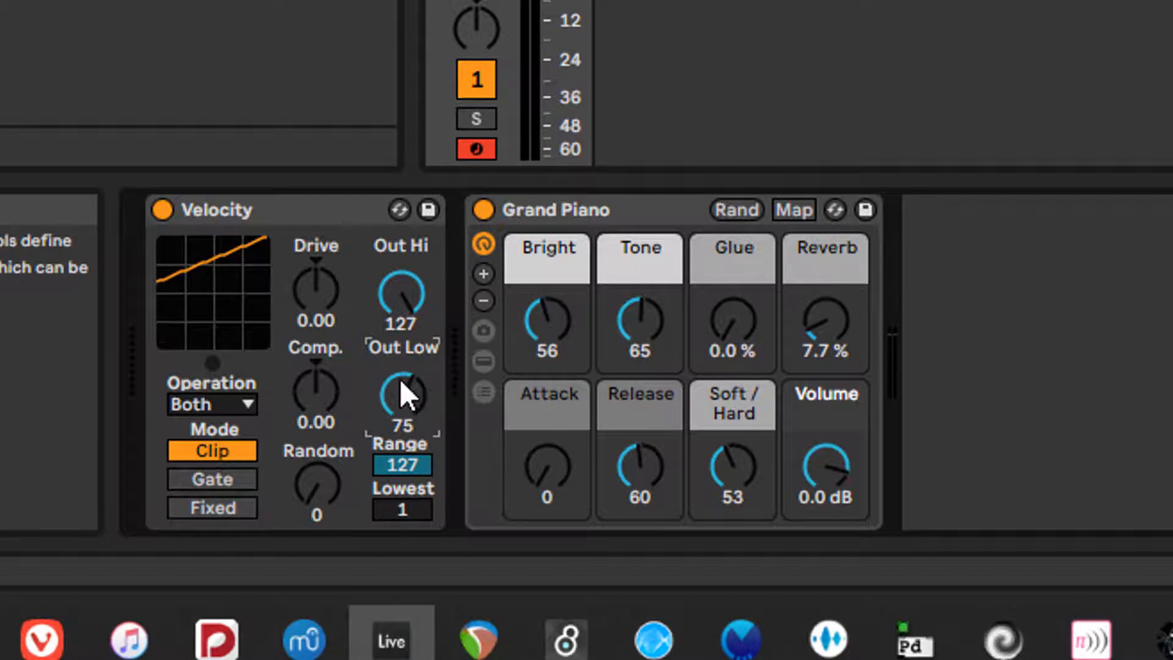
drag(401, 382, 400, 429)
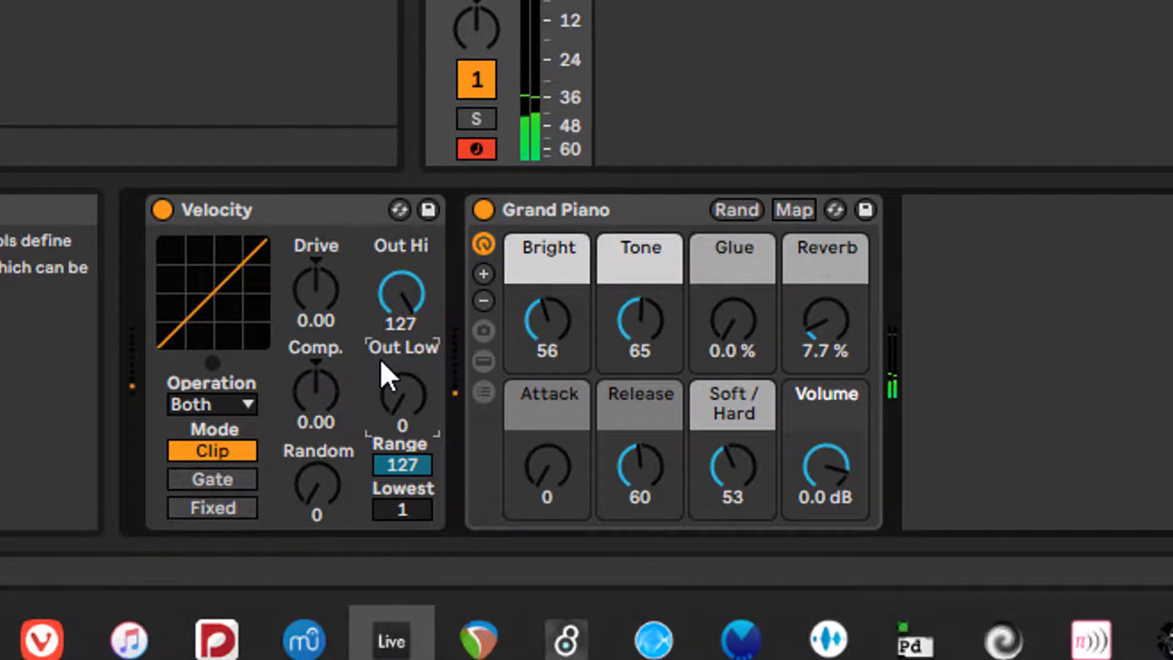
drag(405, 407, 404, 373)
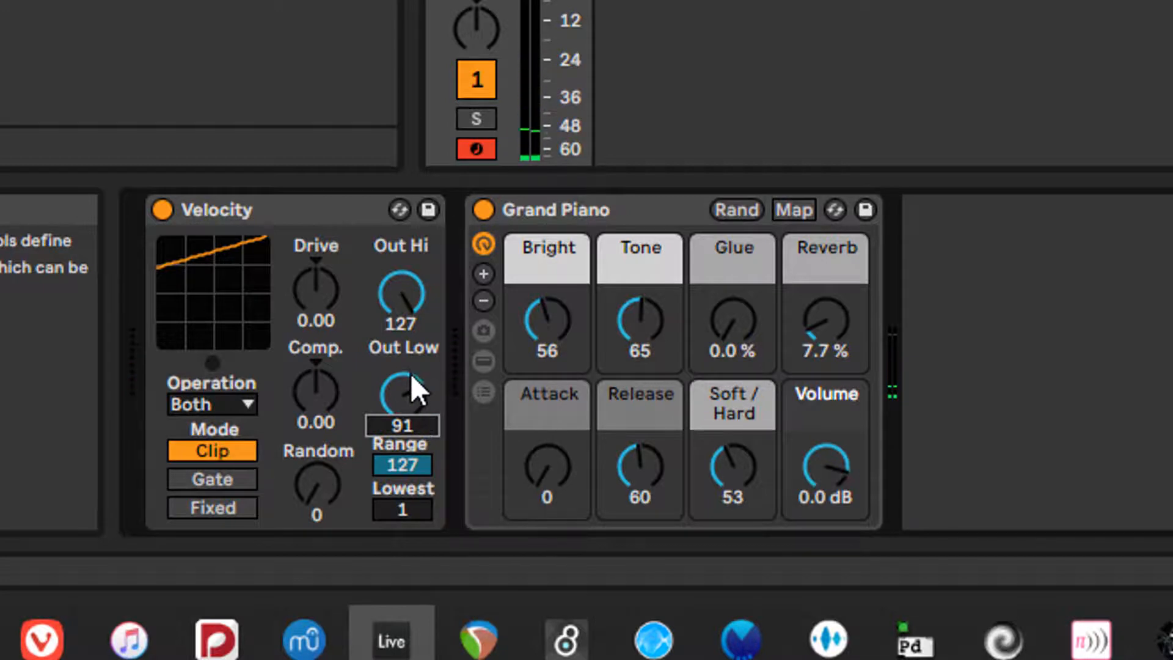
drag(411, 372, 411, 428)
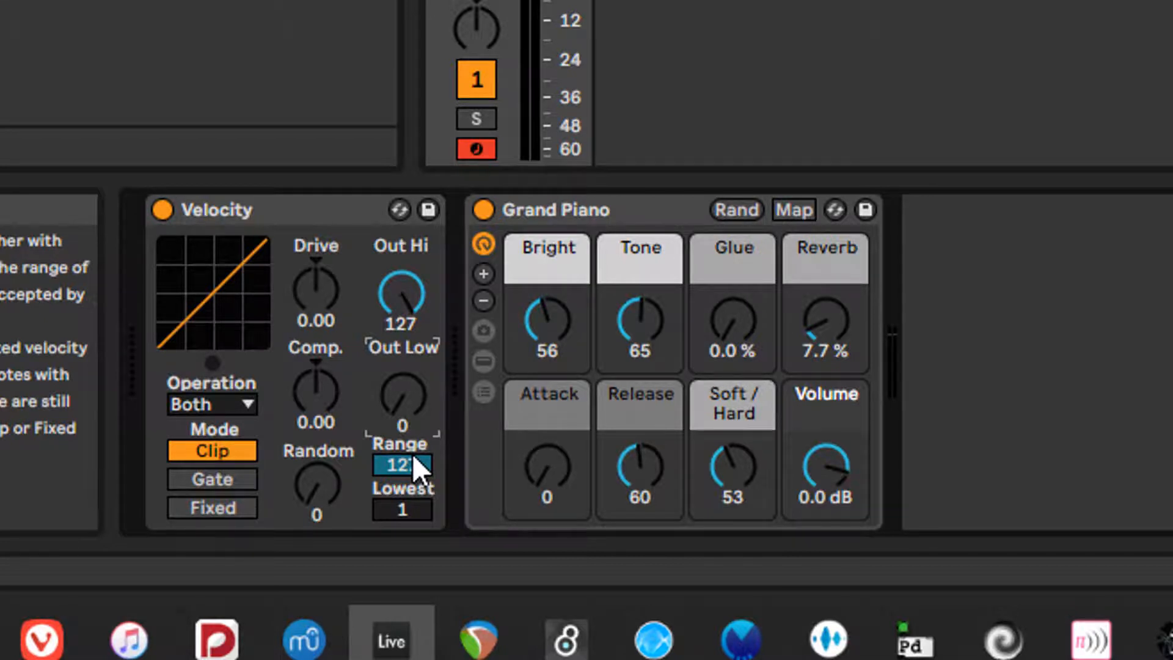
drag(401, 289, 401, 340)
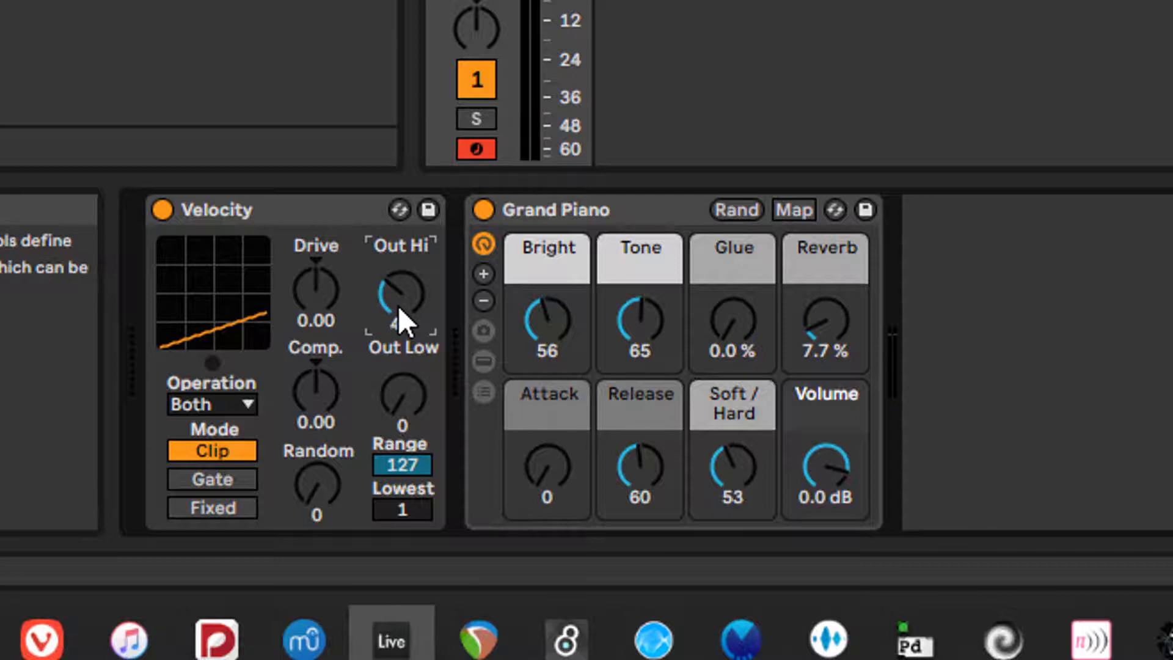
drag(399, 309, 399, 257)
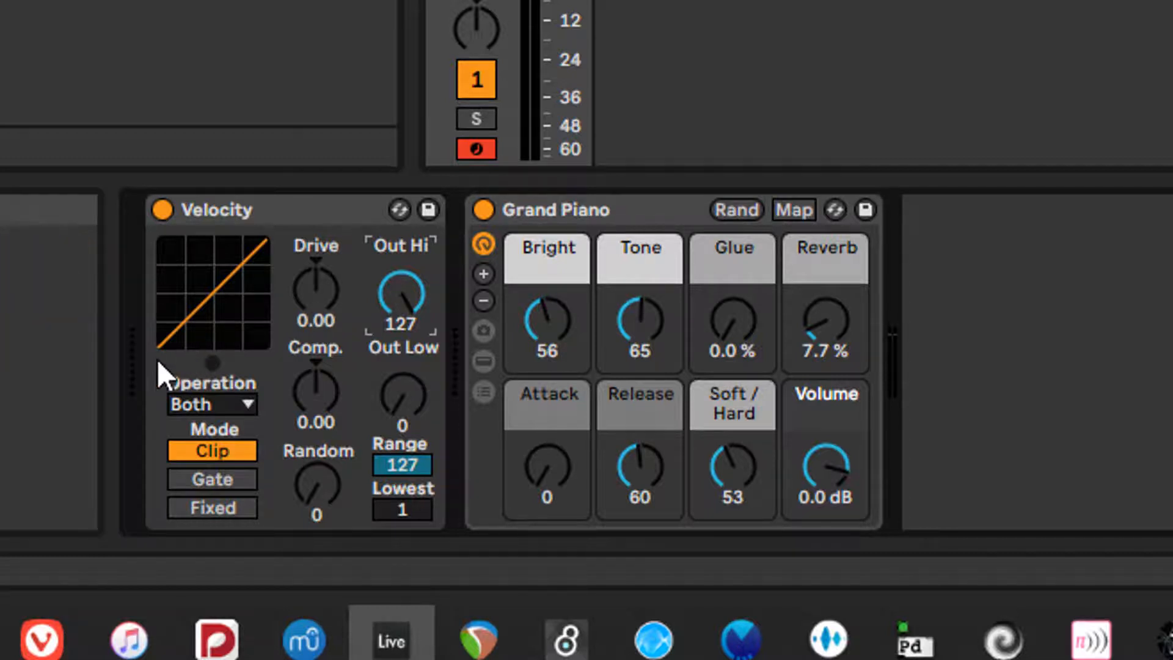
Step: Set Velocity's Drive to 0.30, and try its Comp. at -0.35 before resetting it to 0.00
mouse_move(316, 286)
mouse_down()
mouse_move(316, 349)
mouse_move(316, 229)
mouse_move(315, 268)
mouse_up()
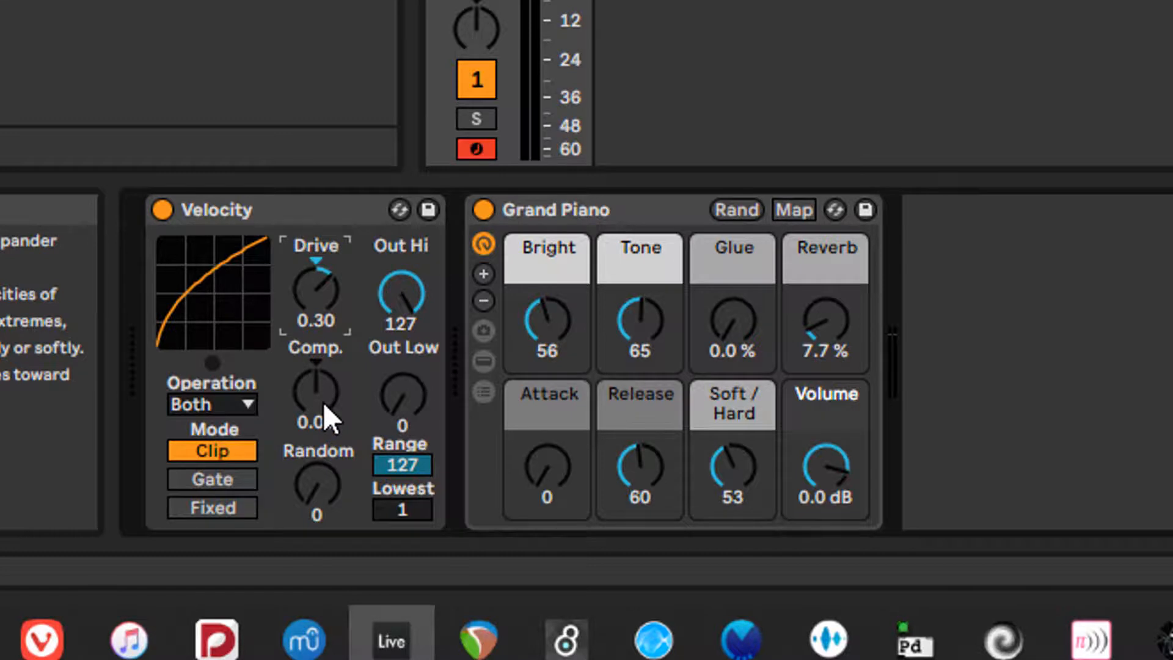
drag(319, 406, 319, 435)
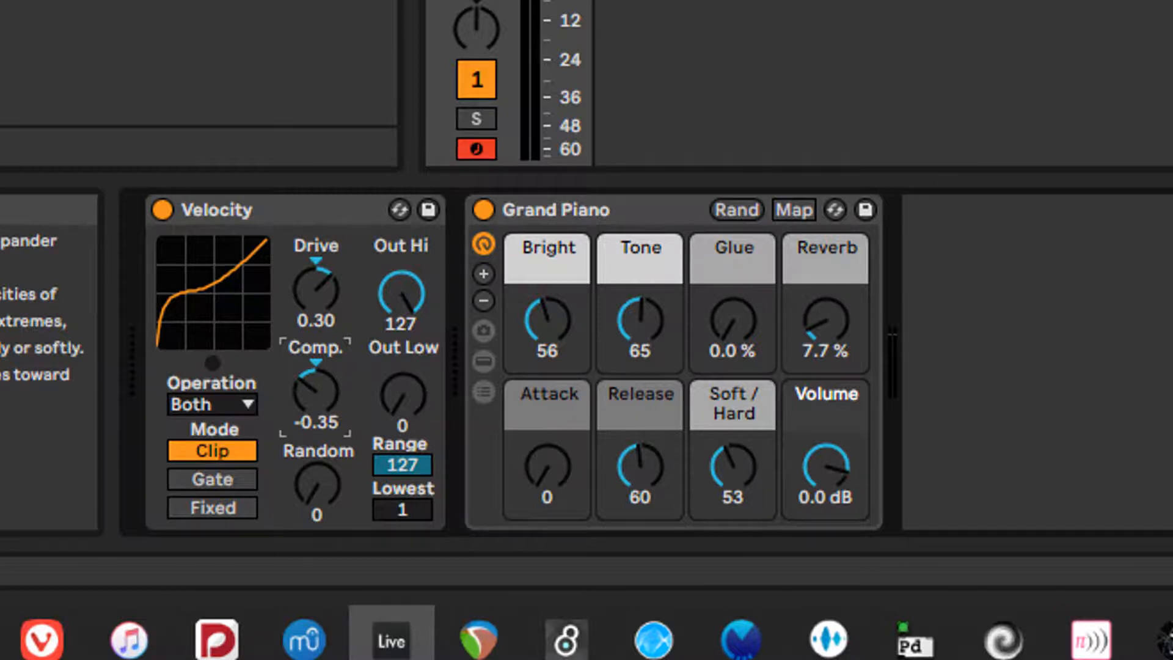
drag(320, 435, 319, 343)
double_click(316, 393)
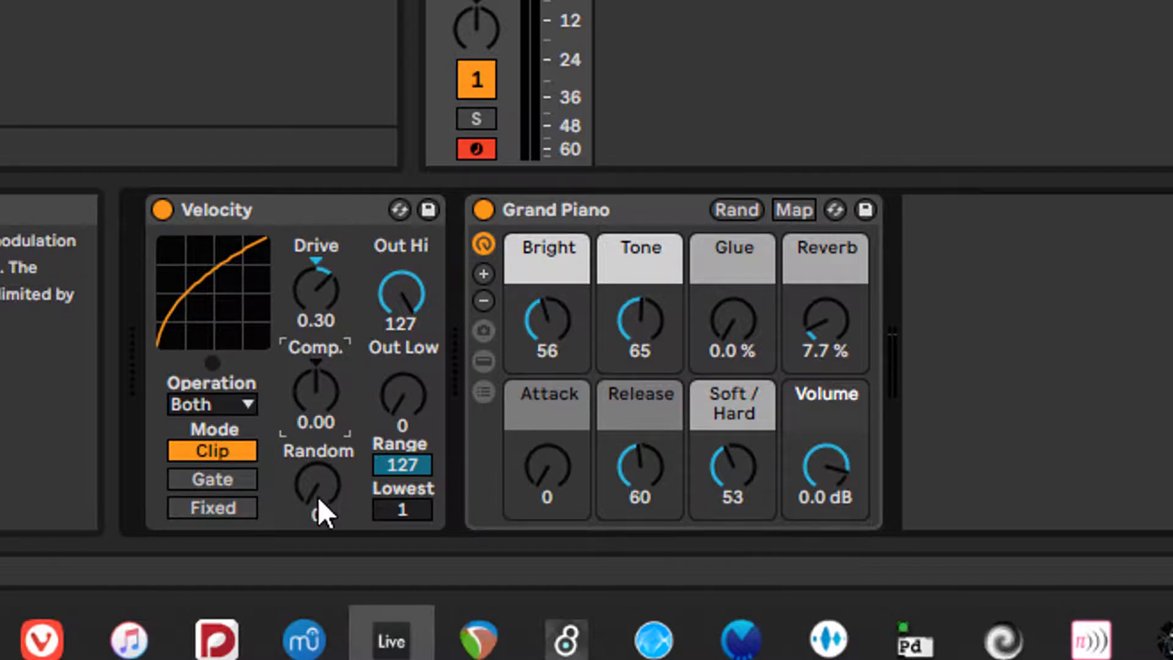
Step: Set Velocity's Random to 16 and view the Operation options, keeping Both
drag(317, 497, 318, 483)
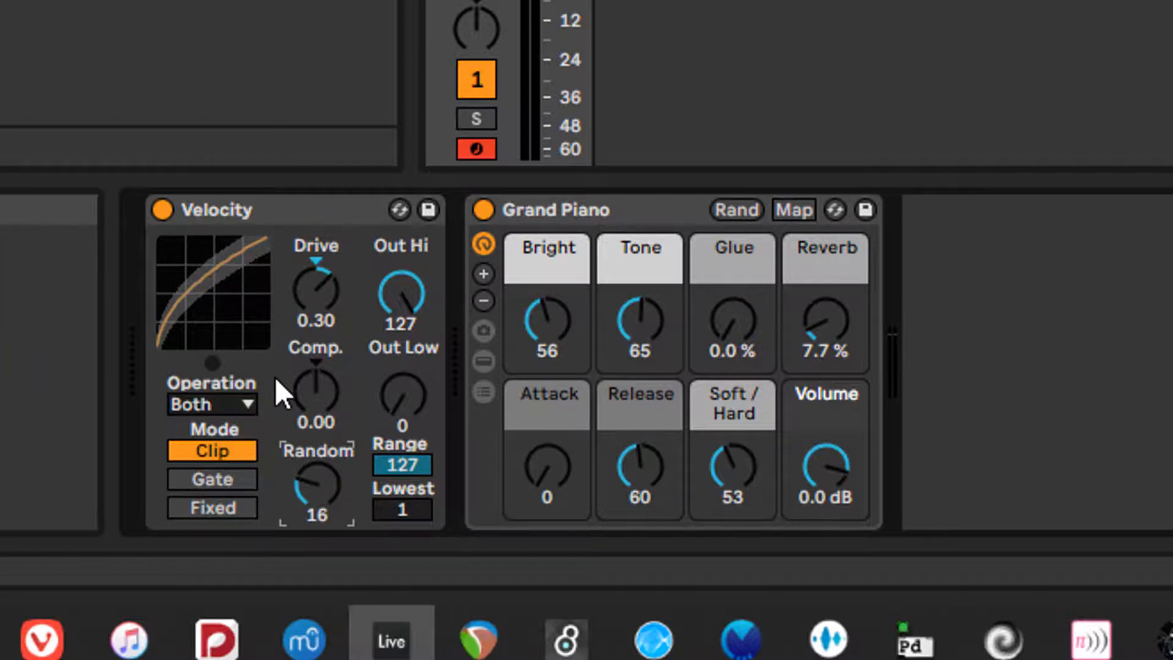
click(240, 403)
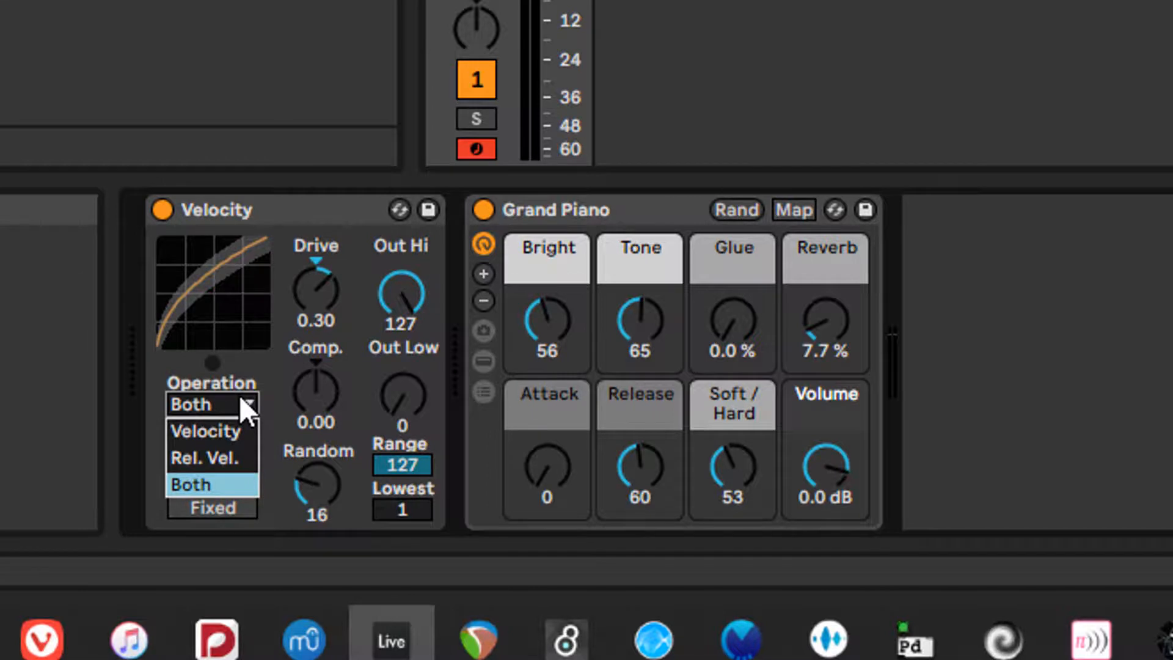
click(263, 369)
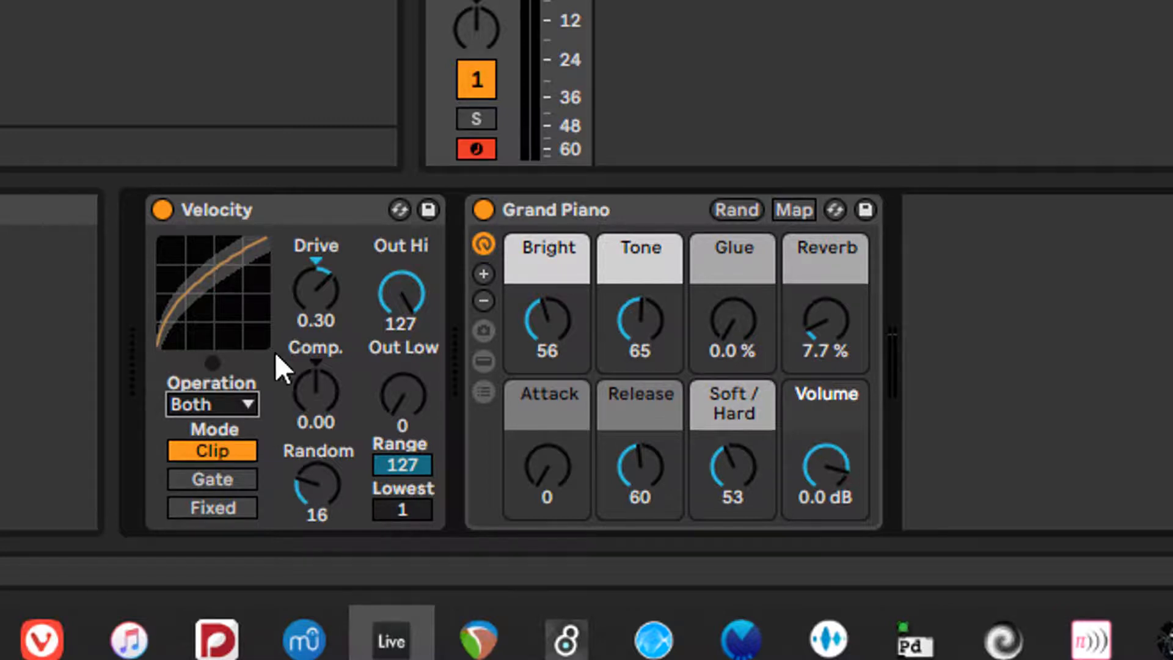
Step: Replace the Velocity effect in front of the Grand Piano with the Expression Control MIDI effect
click(277, 208)
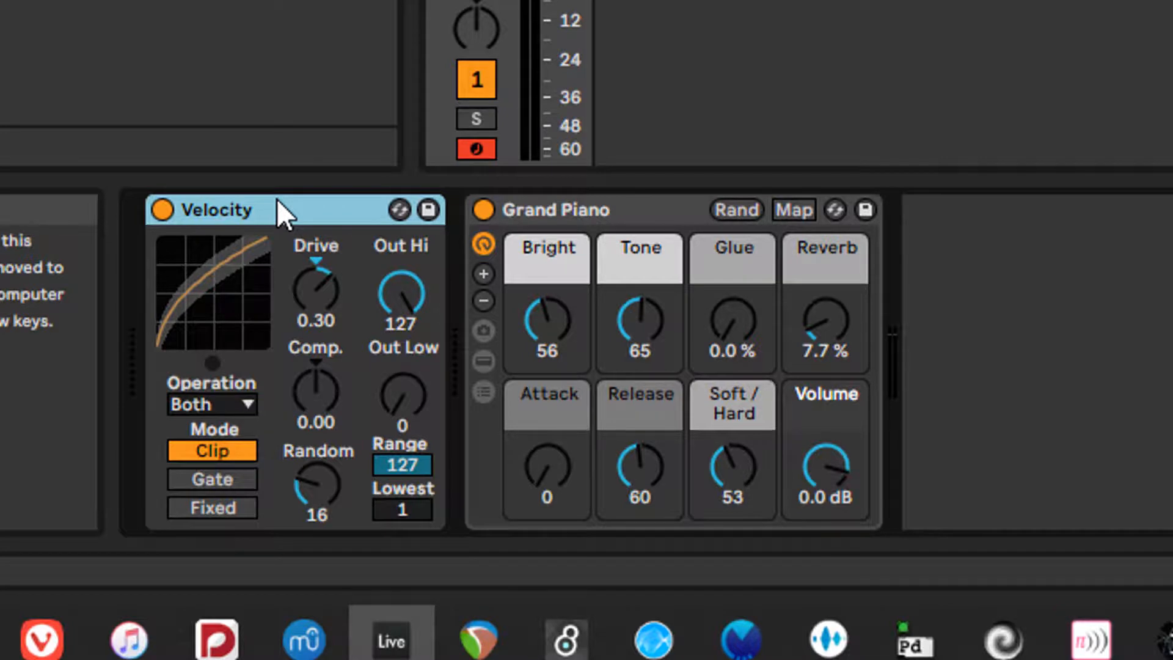
key(Delete)
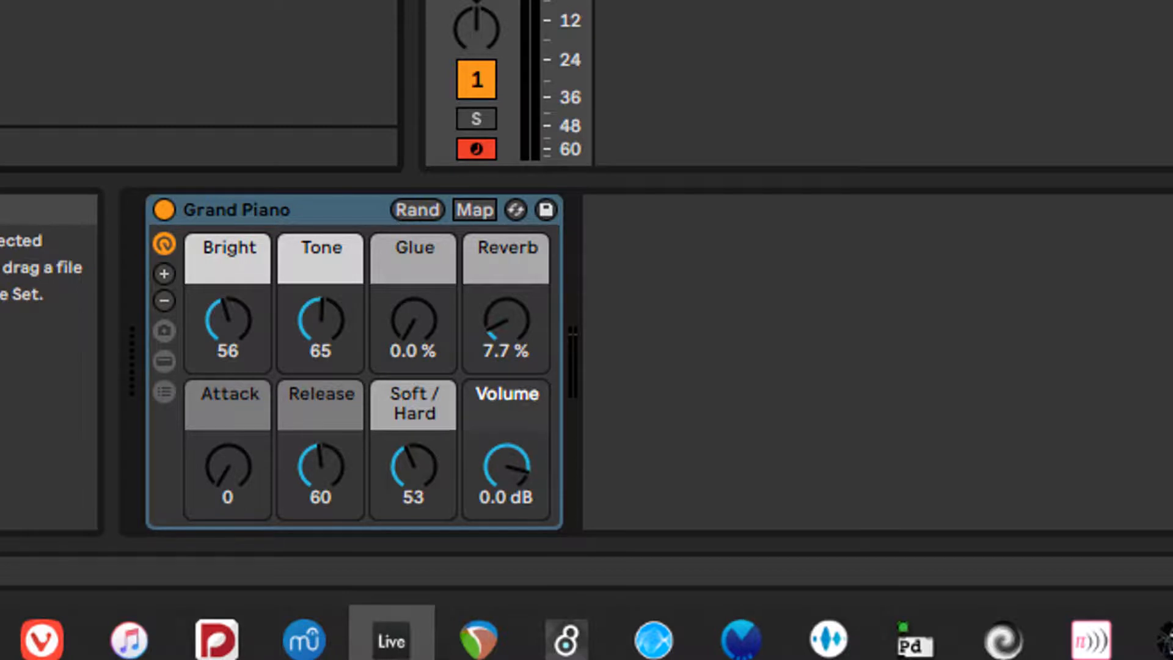
drag(27, 115, 143, 325)
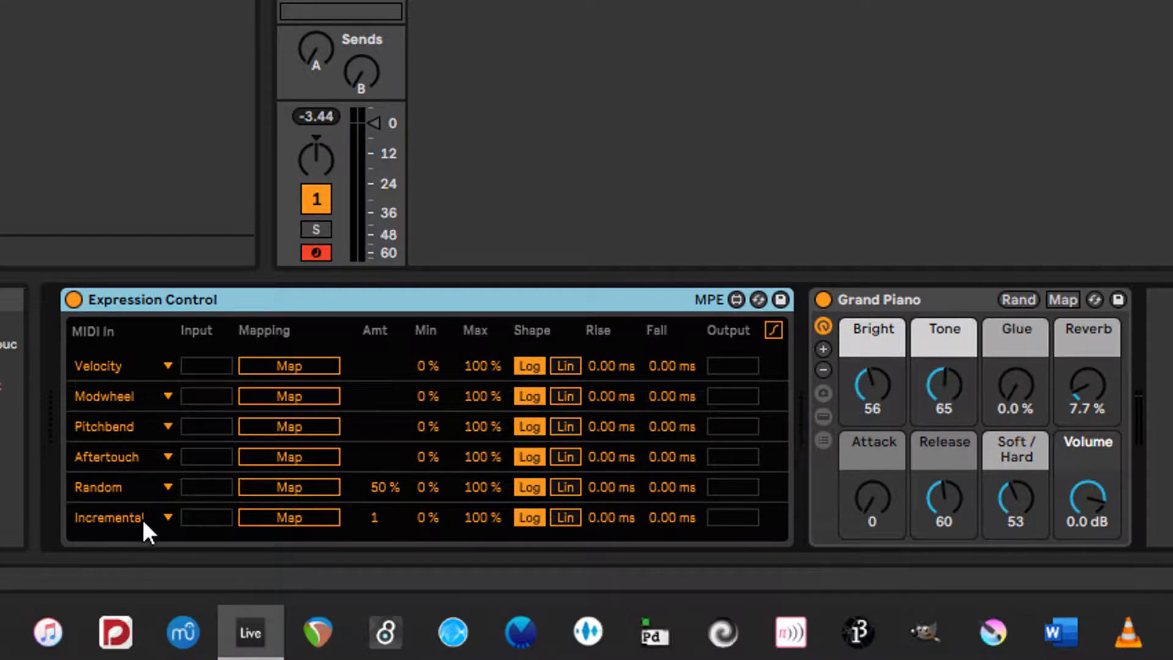
Step: Examine the MIDI In sources available for Expression Control's first row, keeping Velocity
click(139, 375)
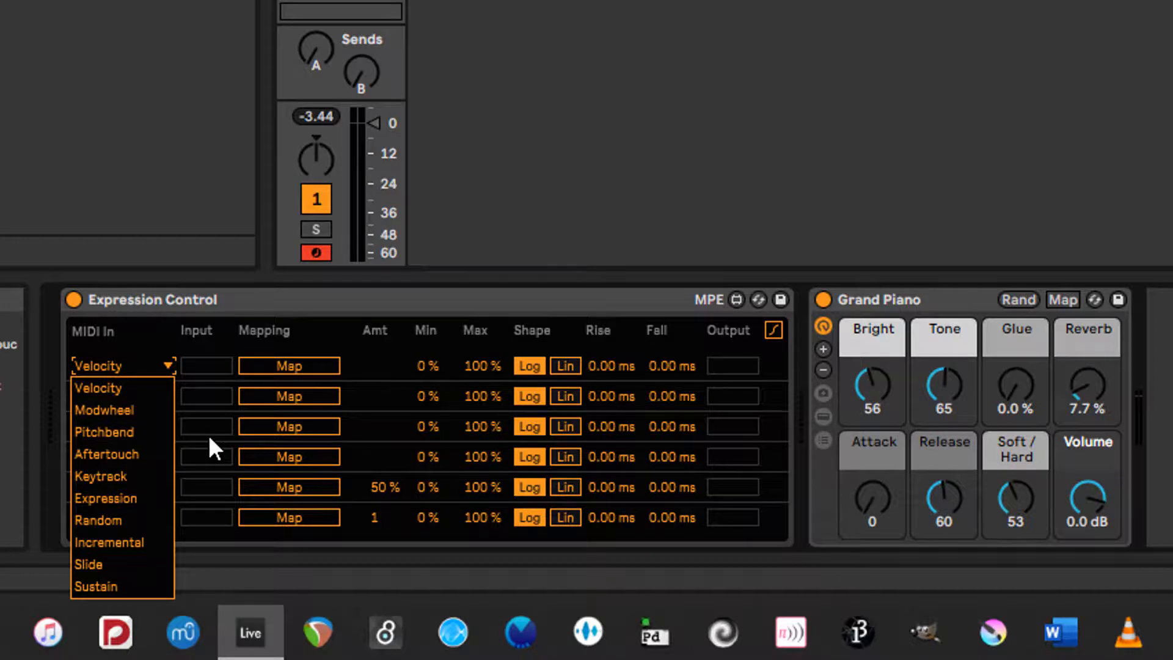
click(358, 294)
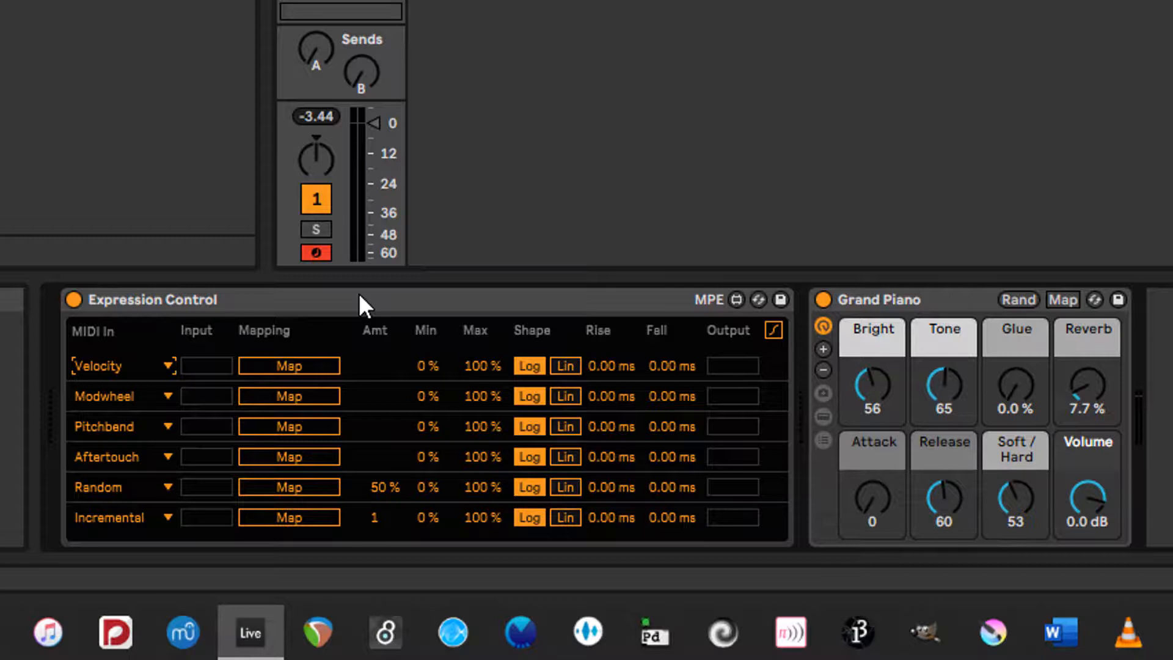
click(123, 363)
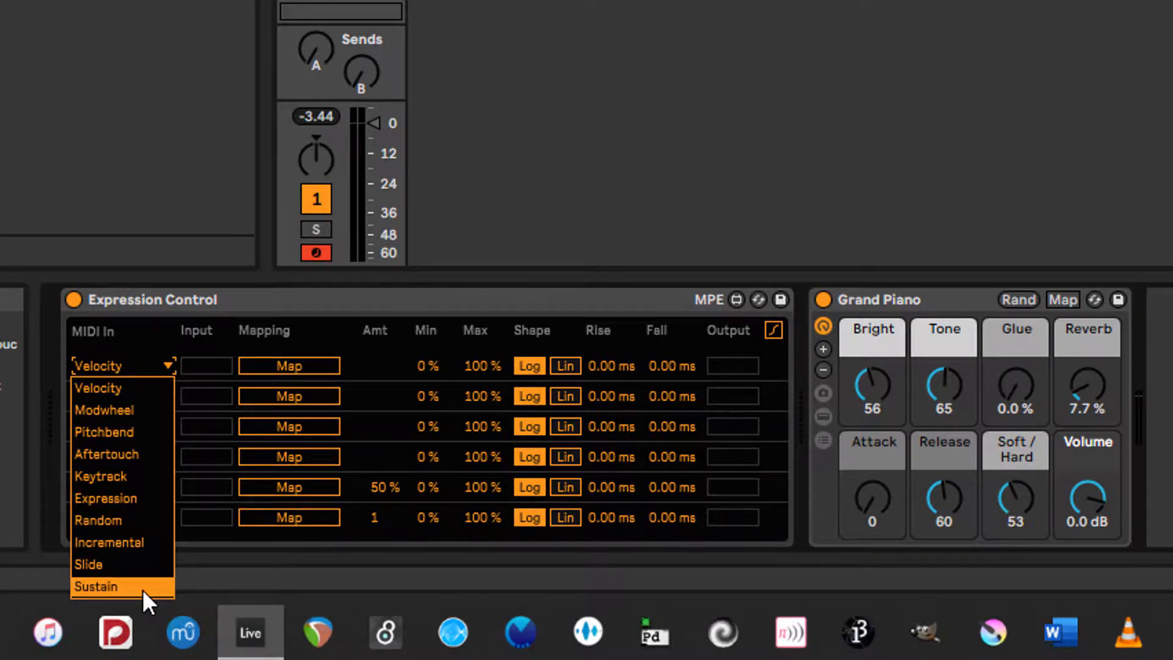
click(551, 569)
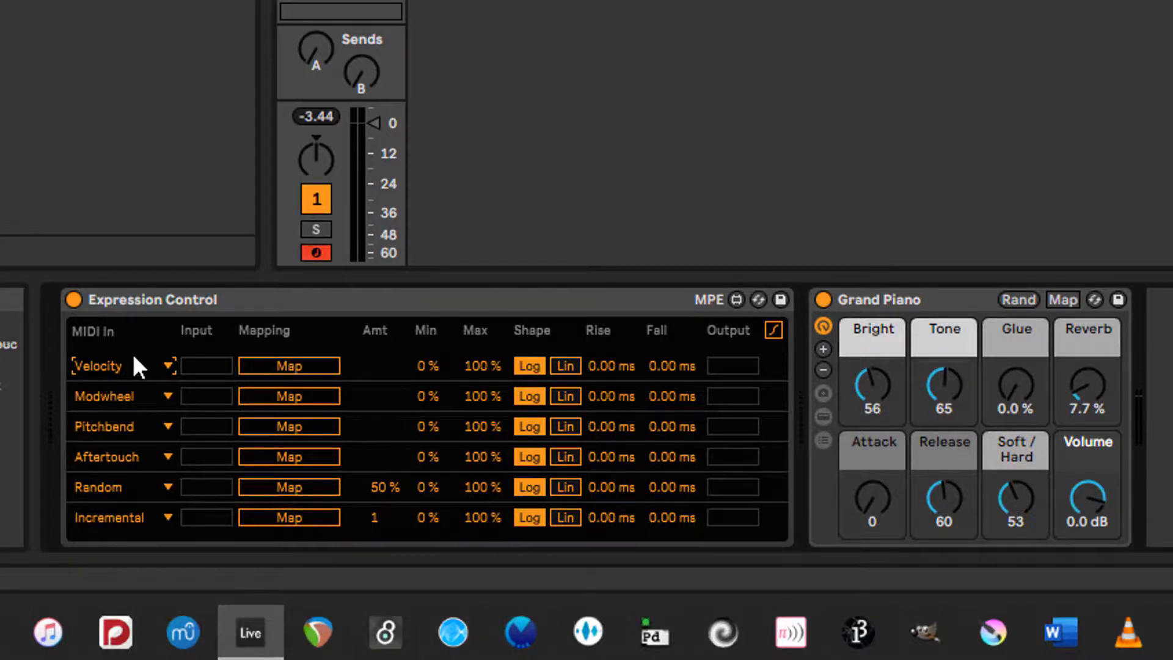
Step: Map Expression Control's Velocity to the Grand Piano's Reverb, and try mapping Pitchbend to Tone before removing that mapping
click(303, 366)
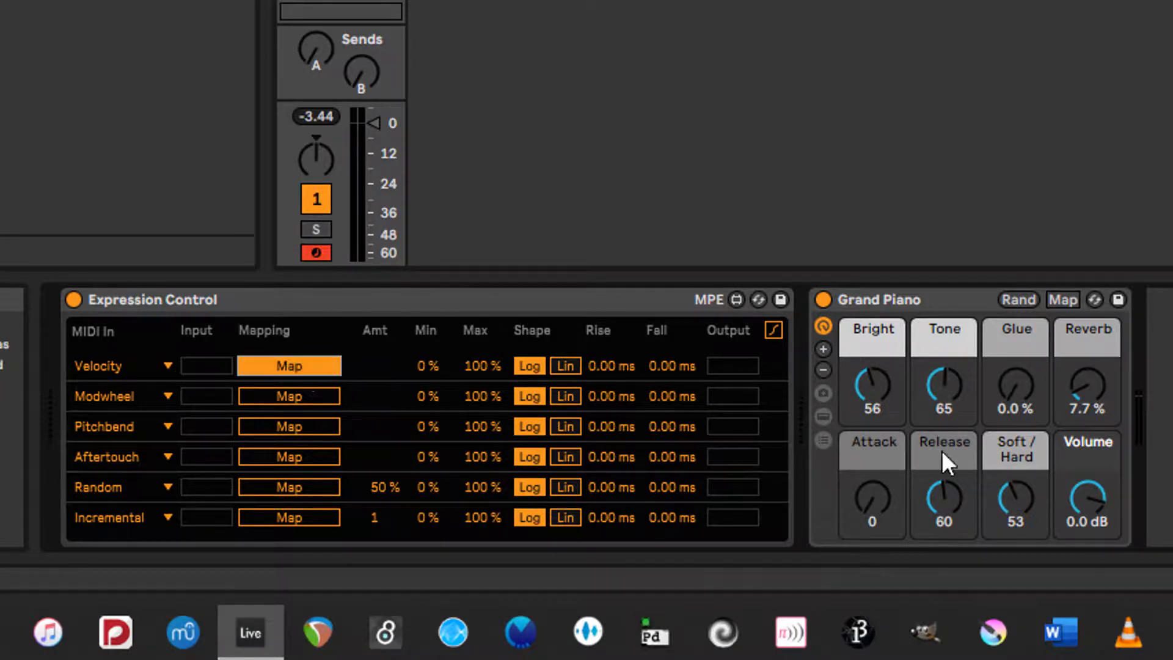
click(1088, 384)
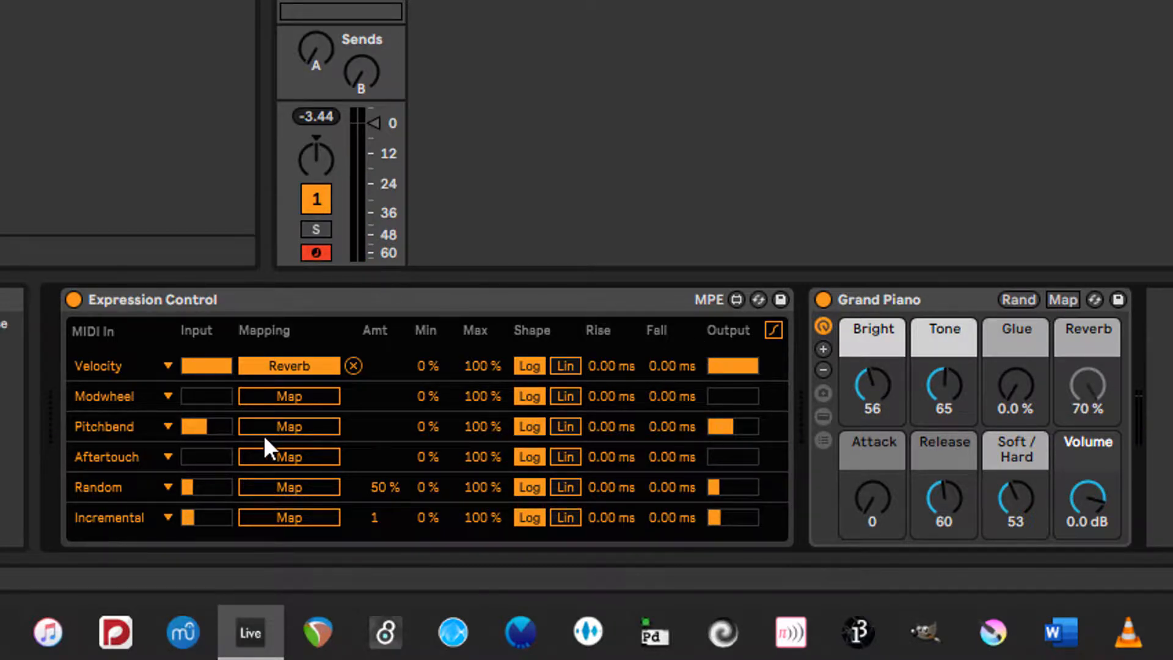
click(298, 426)
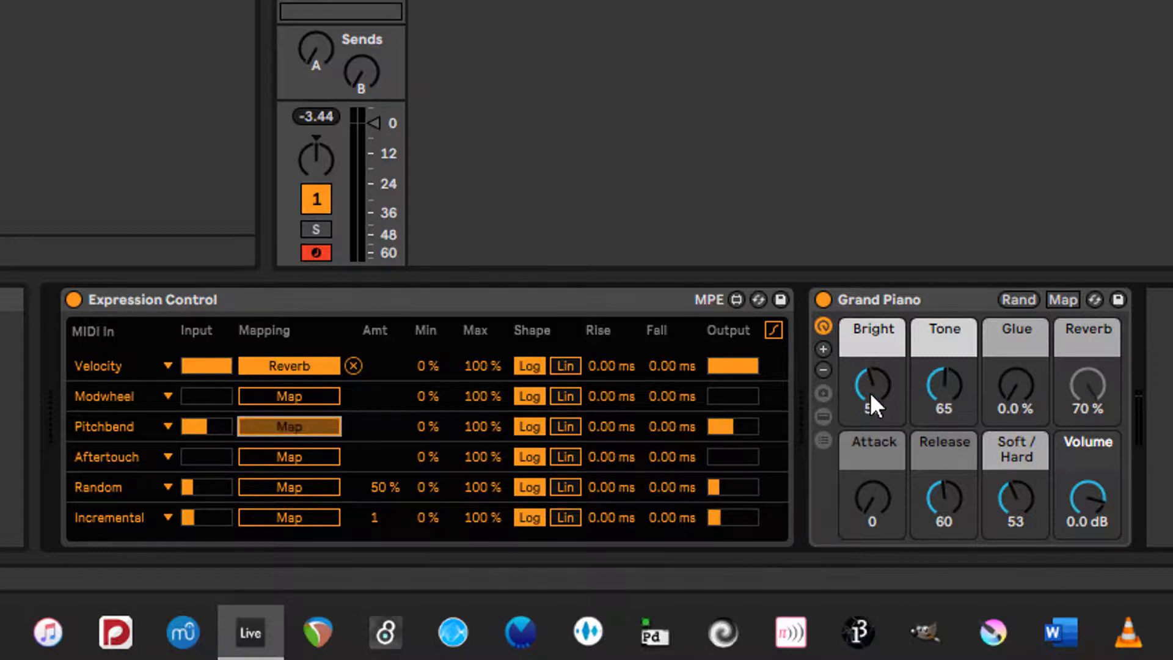
click(956, 392)
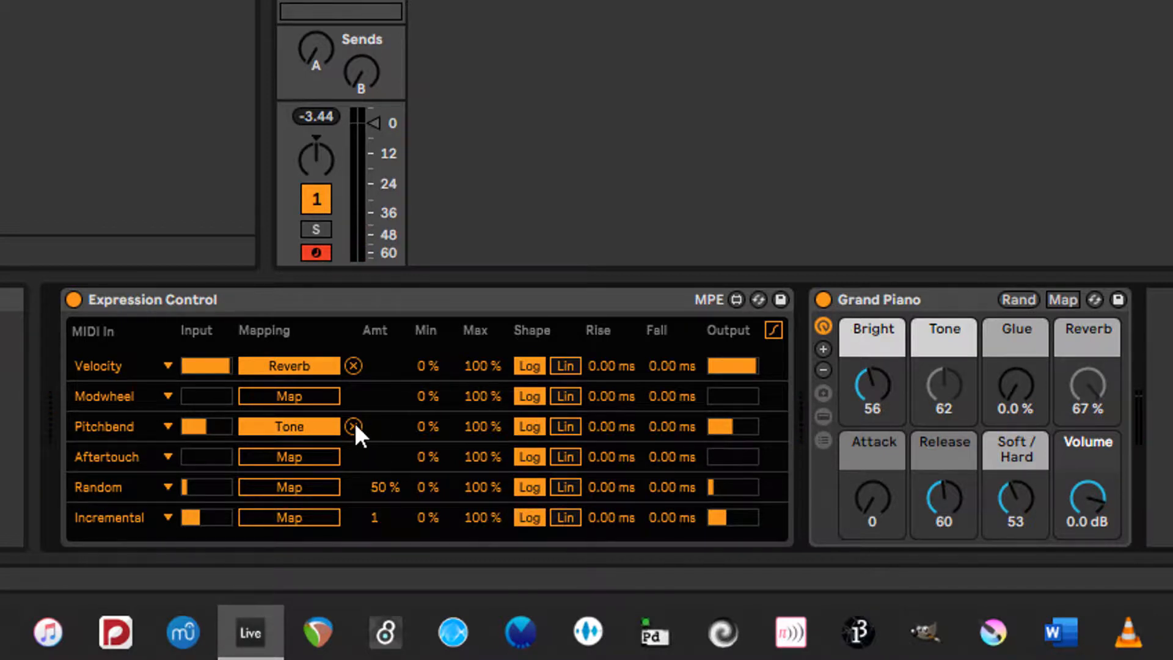
click(355, 428)
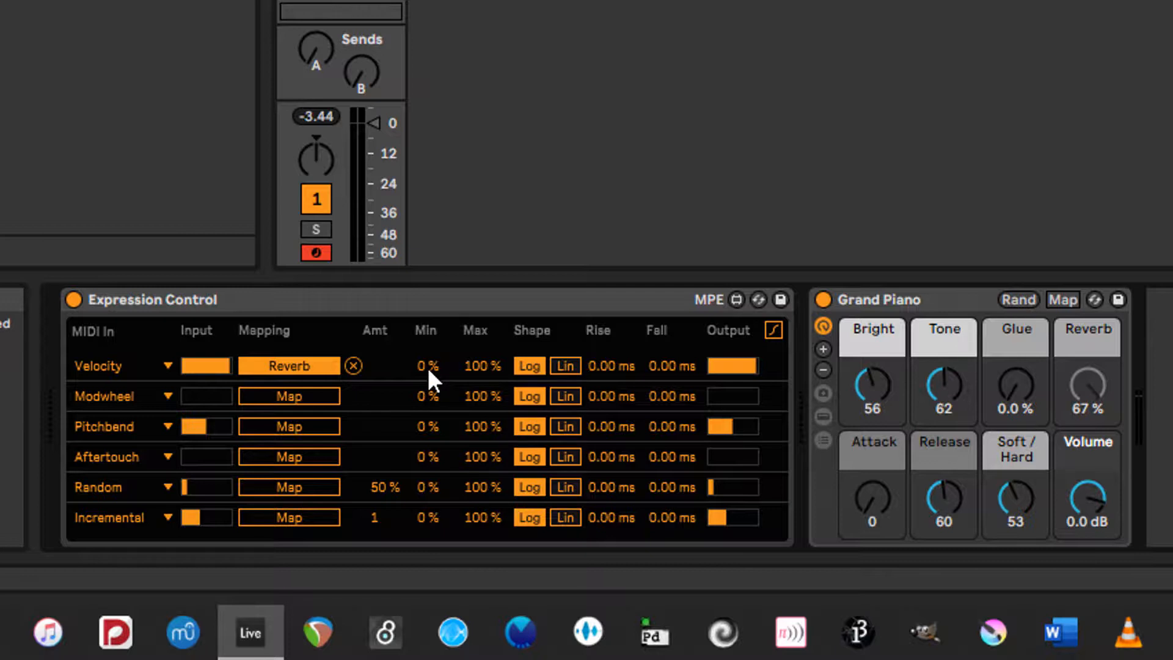
Step: Set the Velocity row's Min to 60 %, show its transformation curve and bend the curve to -0.47
drag(426, 370, 426, 333)
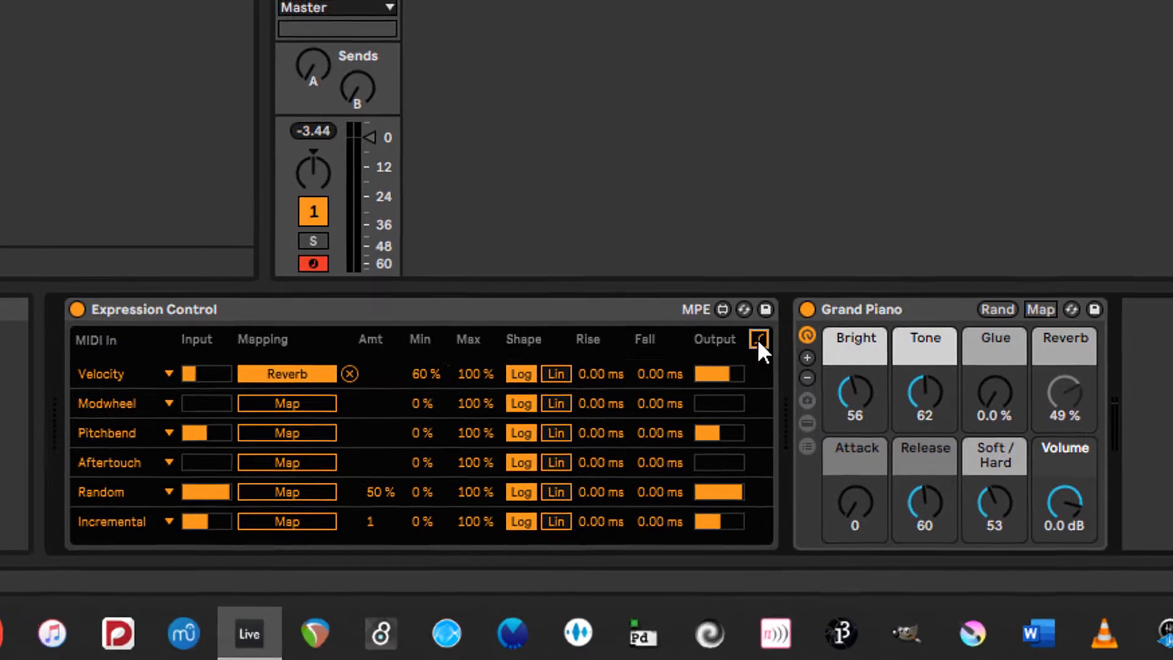
click(773, 331)
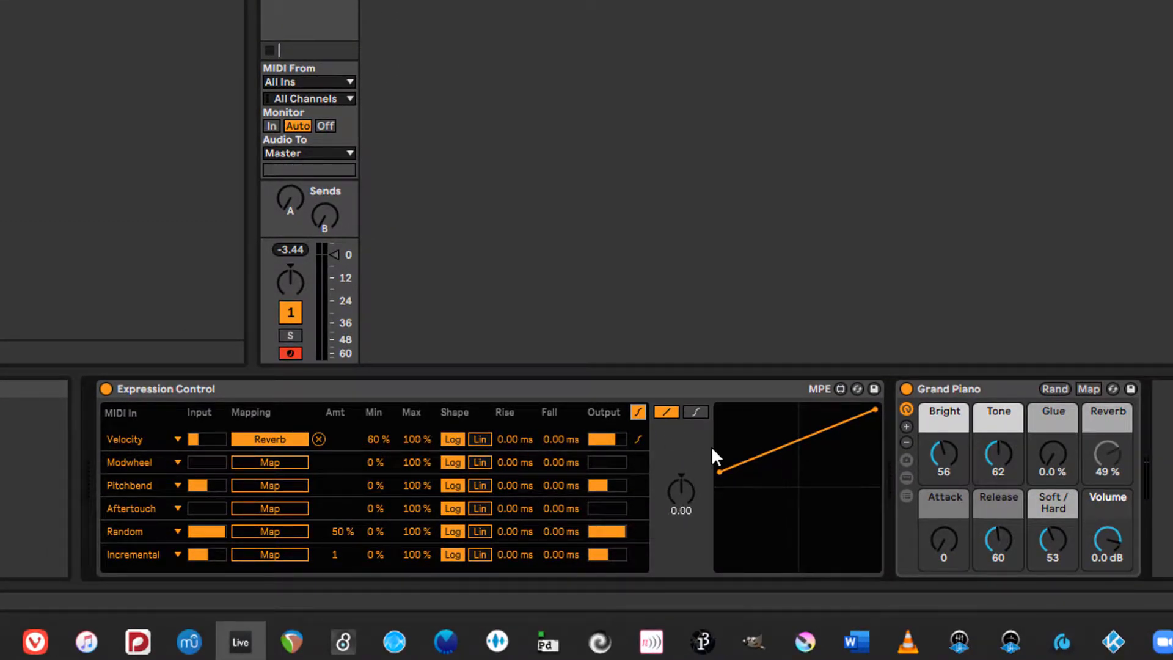
mouse_move(676, 499)
mouse_down()
mouse_move(676, 440)
mouse_move(676, 499)
mouse_up()
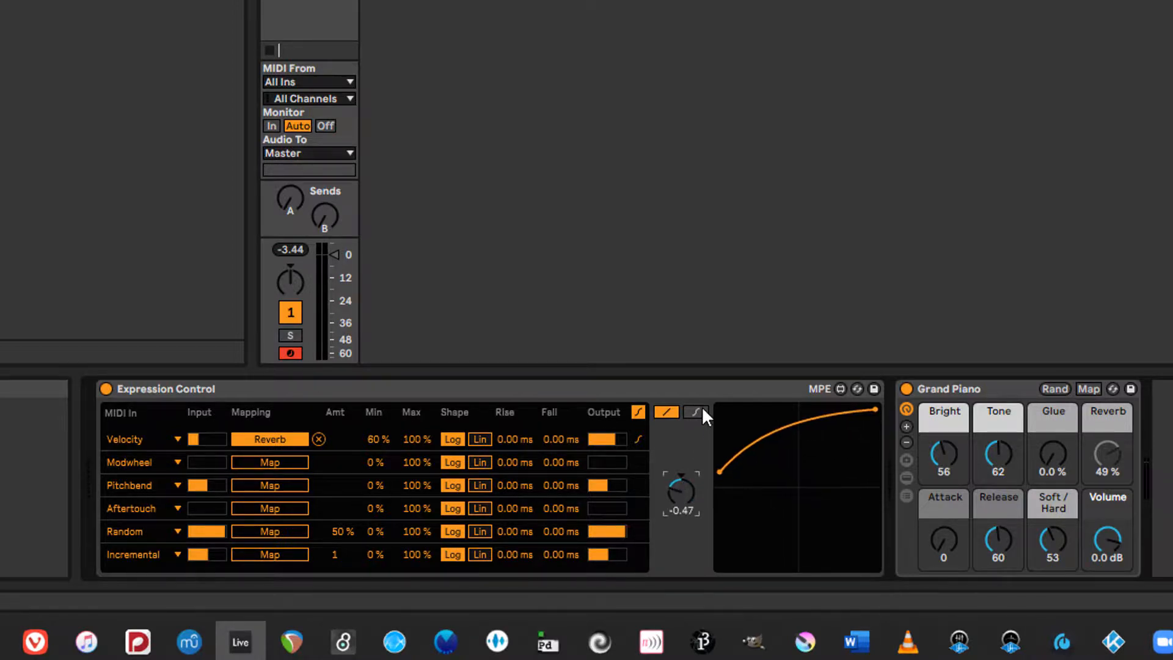
Step: Give the Velocity mapping an S-shaped curve with unlinked segments, the breakpoint's first value at 49 and Min at 0 %
click(701, 410)
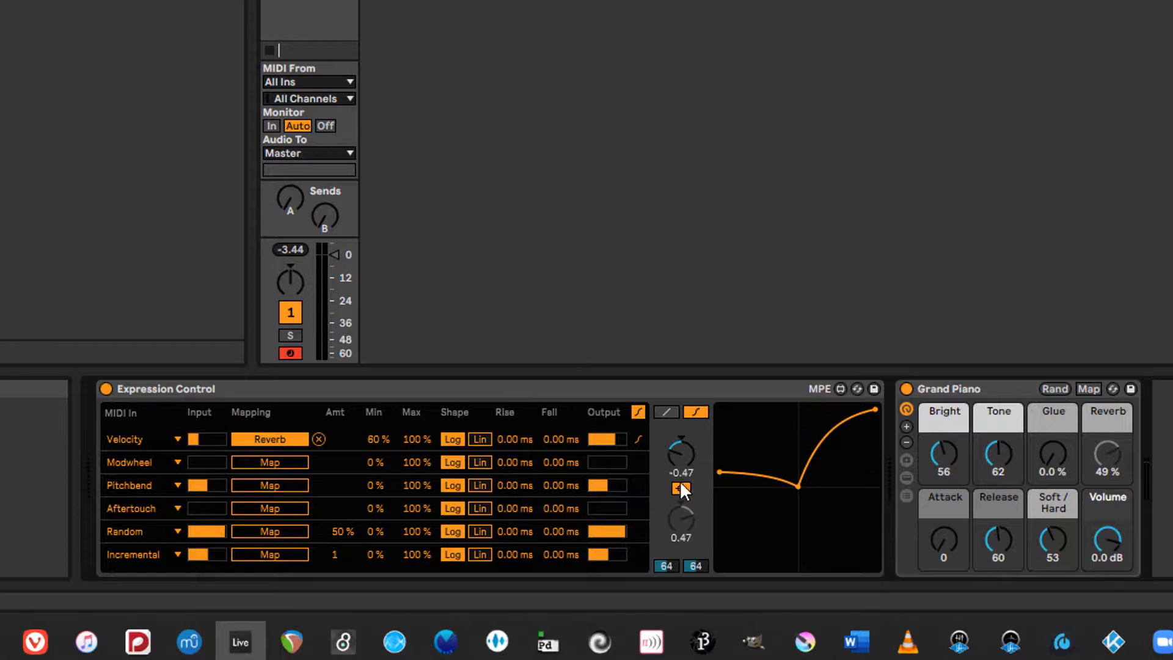
click(681, 489)
drag(666, 565, 685, 541)
drag(723, 472, 715, 575)
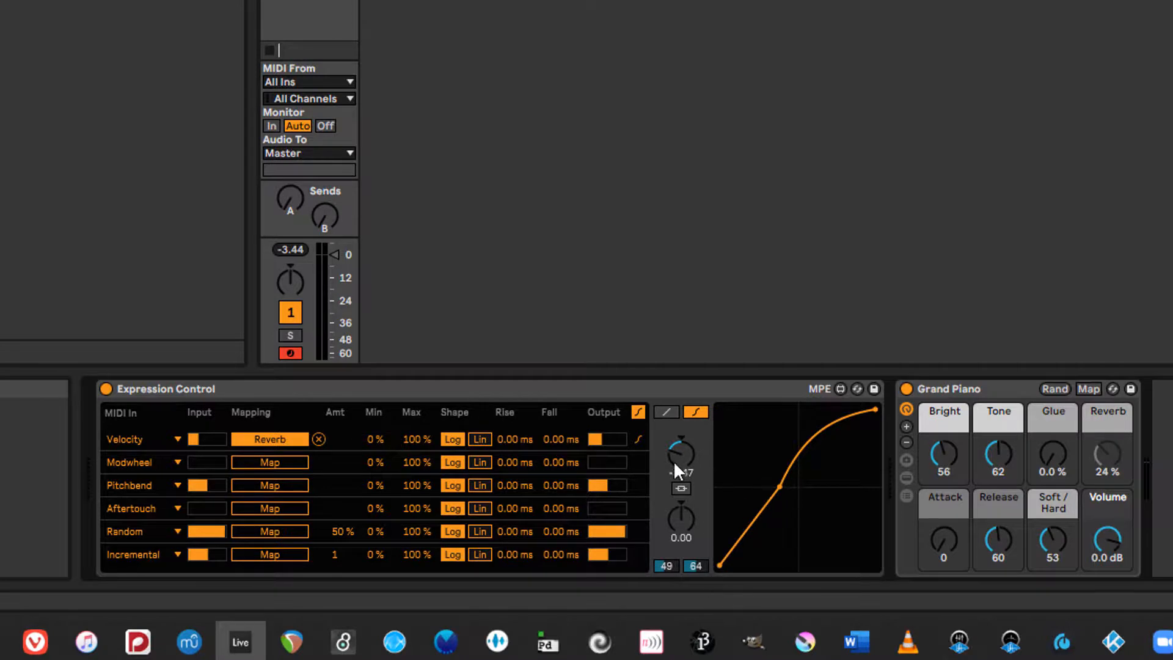
Step: Set the curve's lower segment to 0.63, its upper segment to -0.60 and the breakpoint's second value to 80
drag(682, 519, 695, 495)
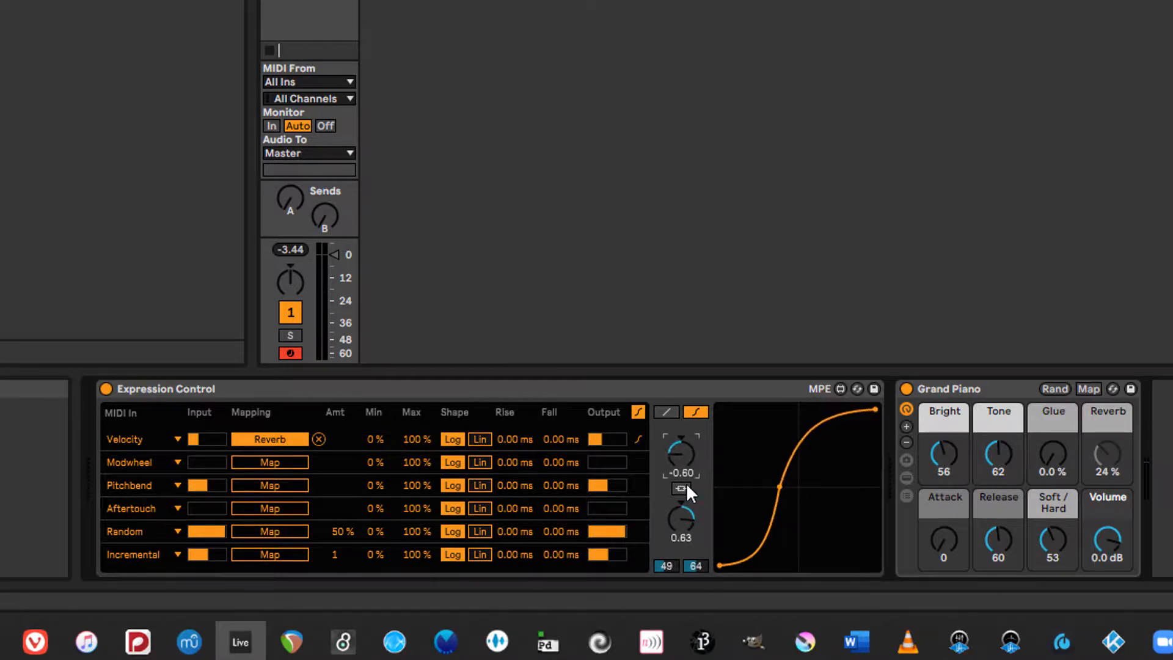
drag(698, 571, 697, 556)
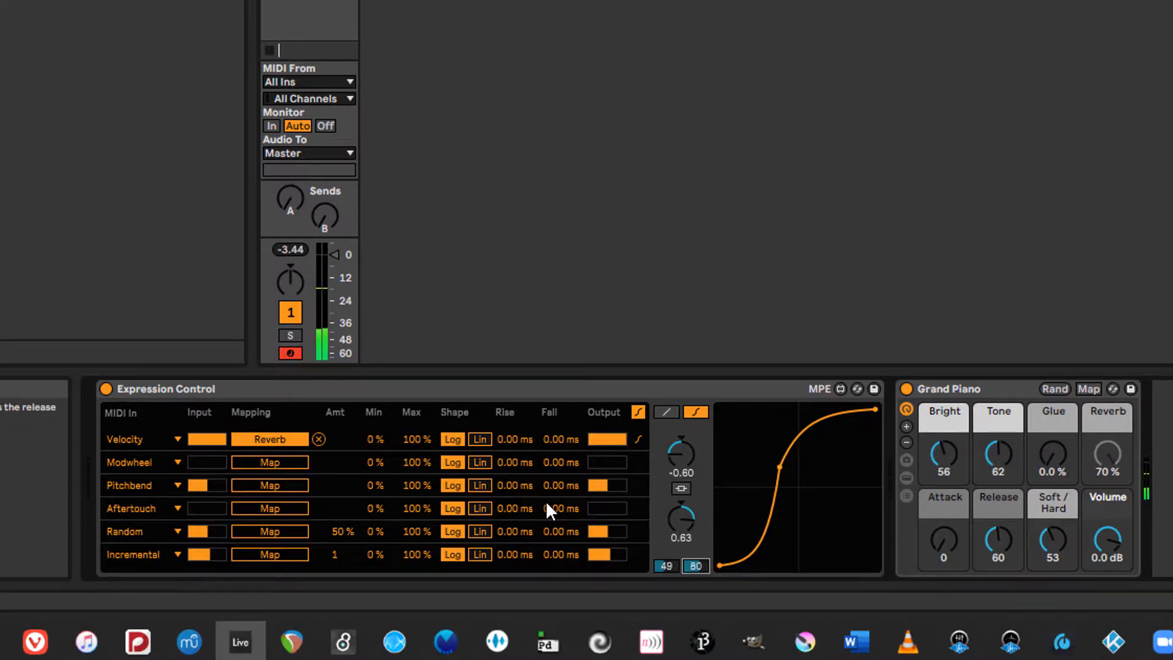
Step: Delete Expression Control from the track and insert the MPE Control device before the Grand Piano
click(502, 383)
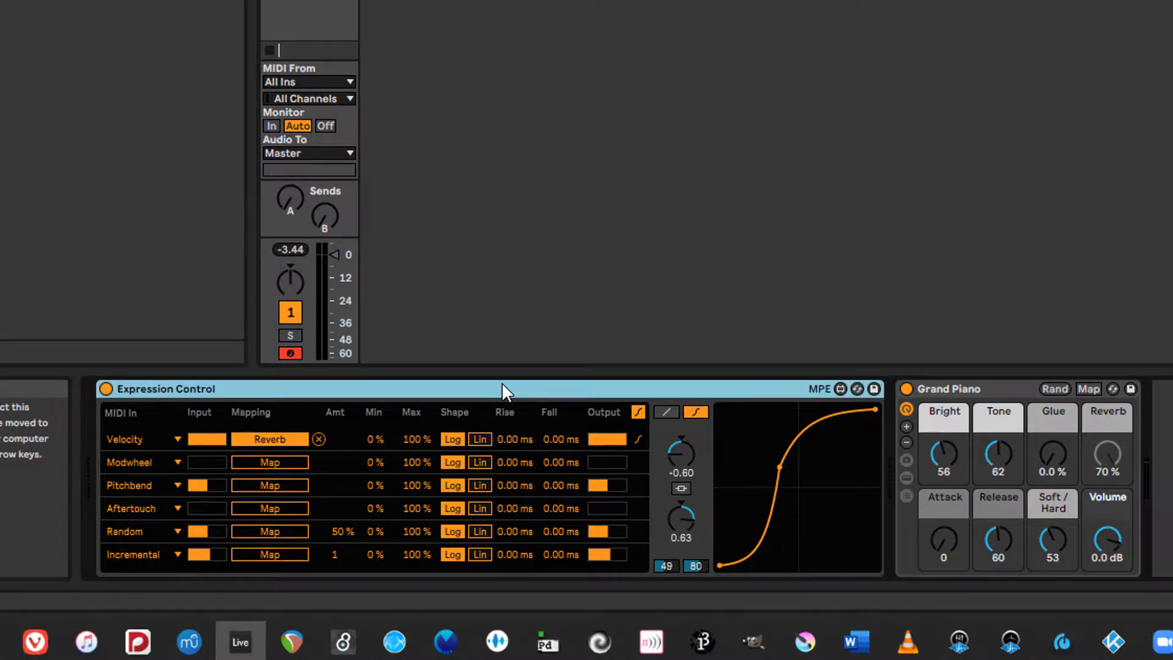
key(Delete)
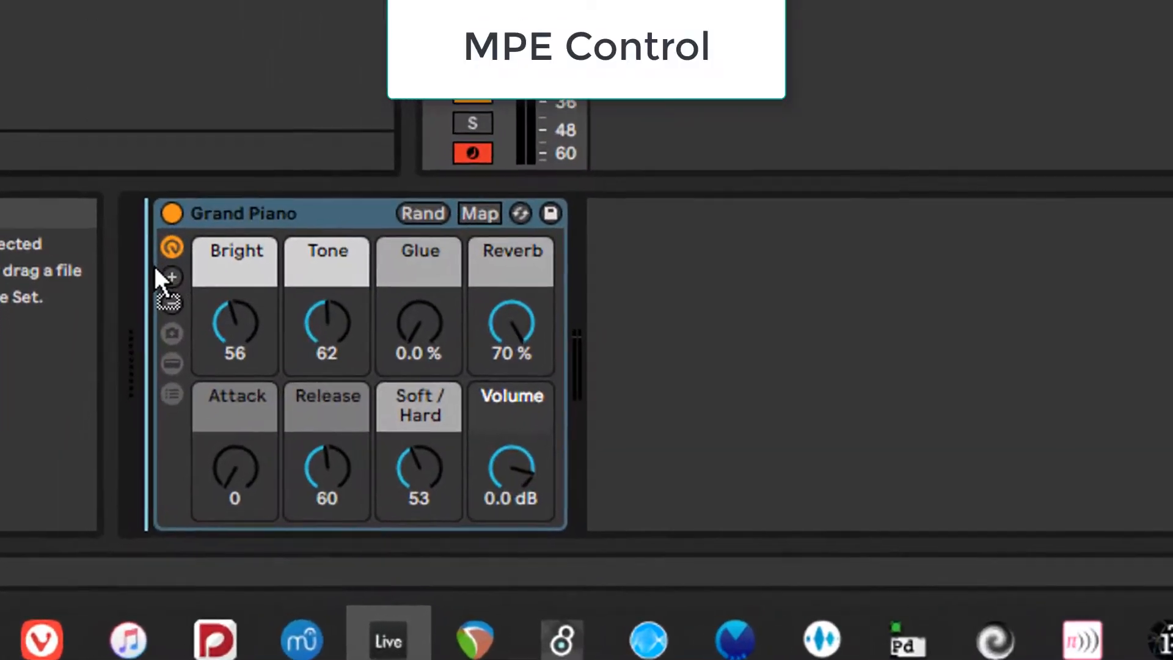
mouse_move(156, 278)
mouse_down()
mouse_move(142, 262)
mouse_move(141, 288)
mouse_up()
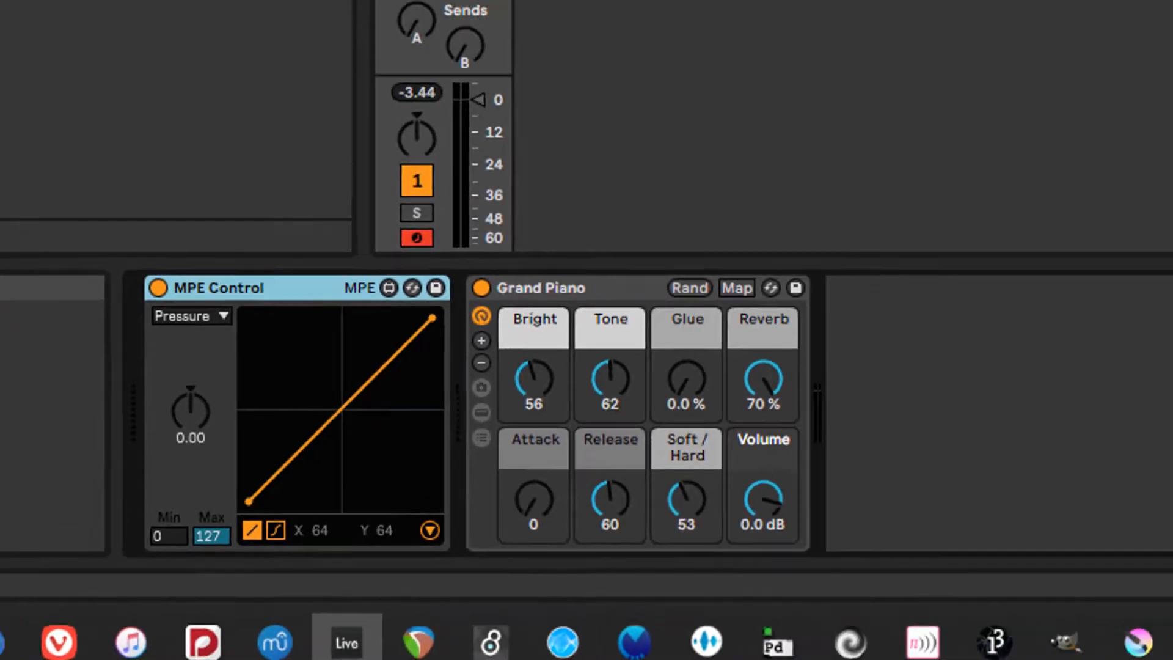
Step: Check the LinnStrument MIDI input's MPE setting in the Link Tempo MIDI preferences and close them
click(112, 20)
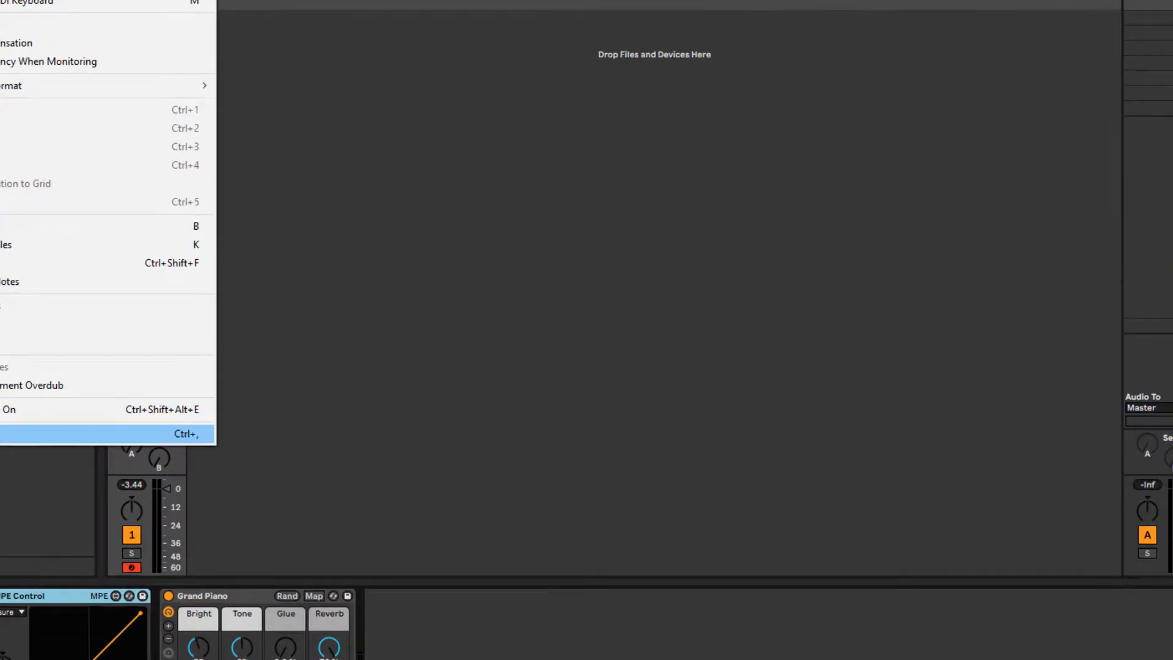
click(136, 382)
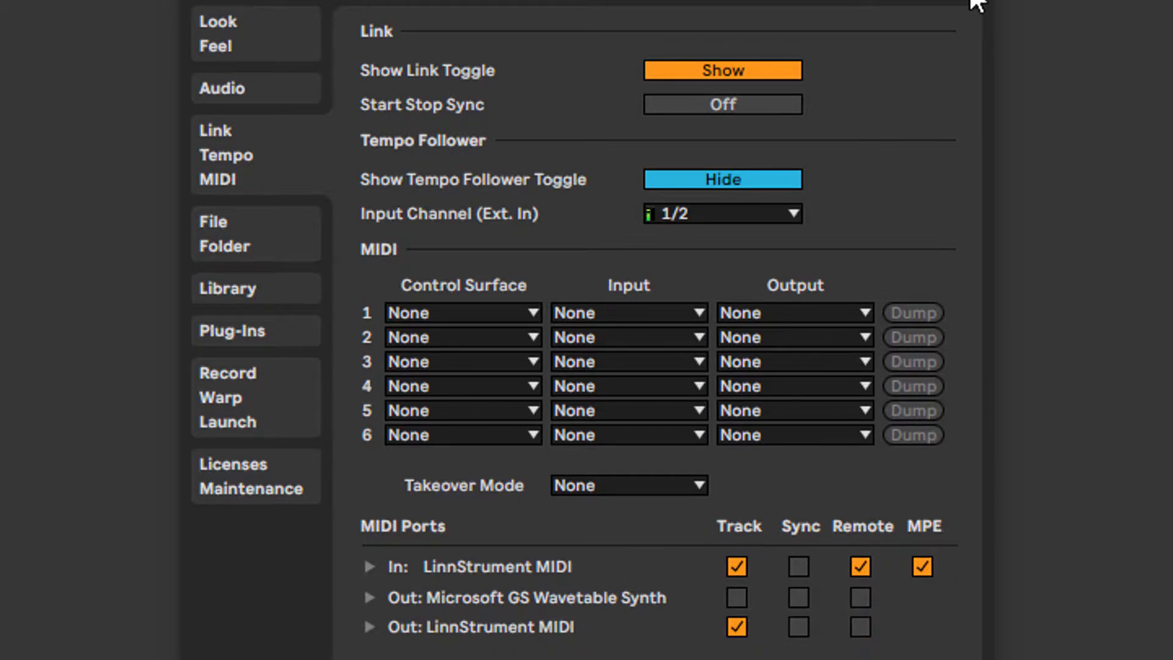
click(971, 1)
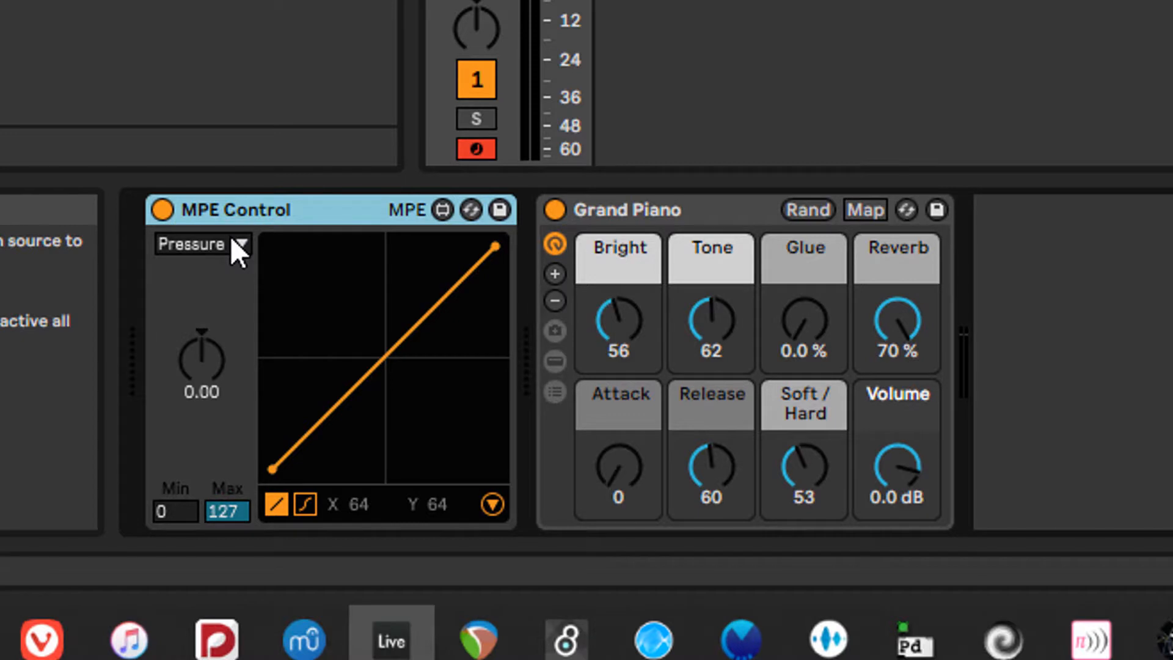
Step: Expand MPE Control's additional settings and try Smooth for Pressure before switching it off again
click(493, 505)
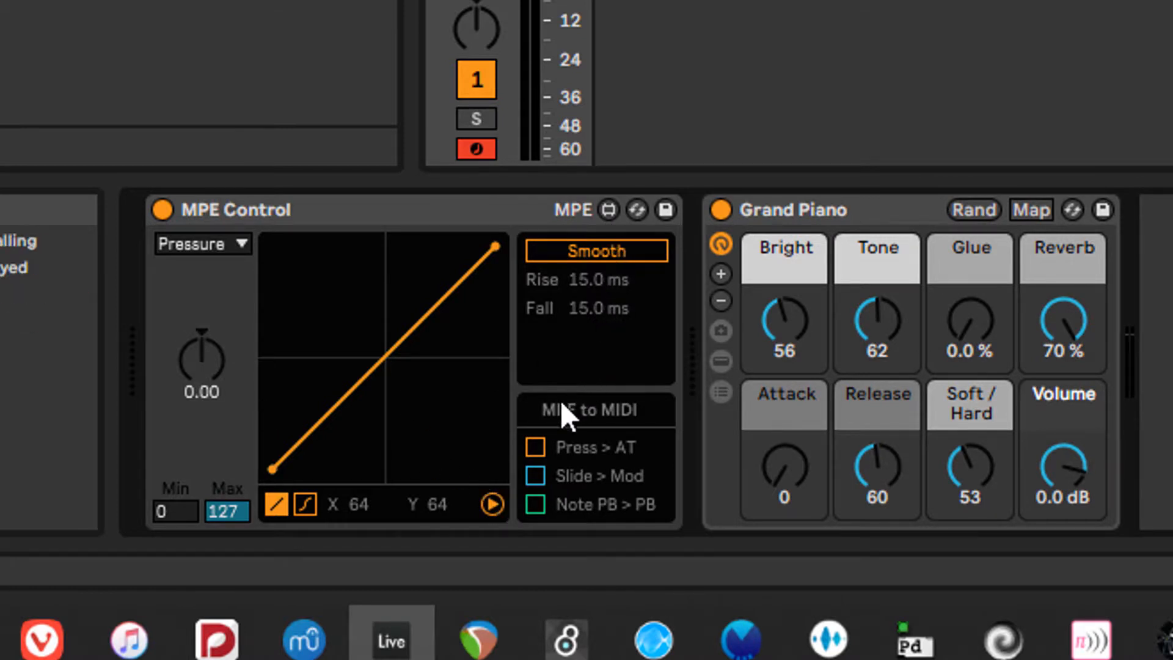
click(582, 256)
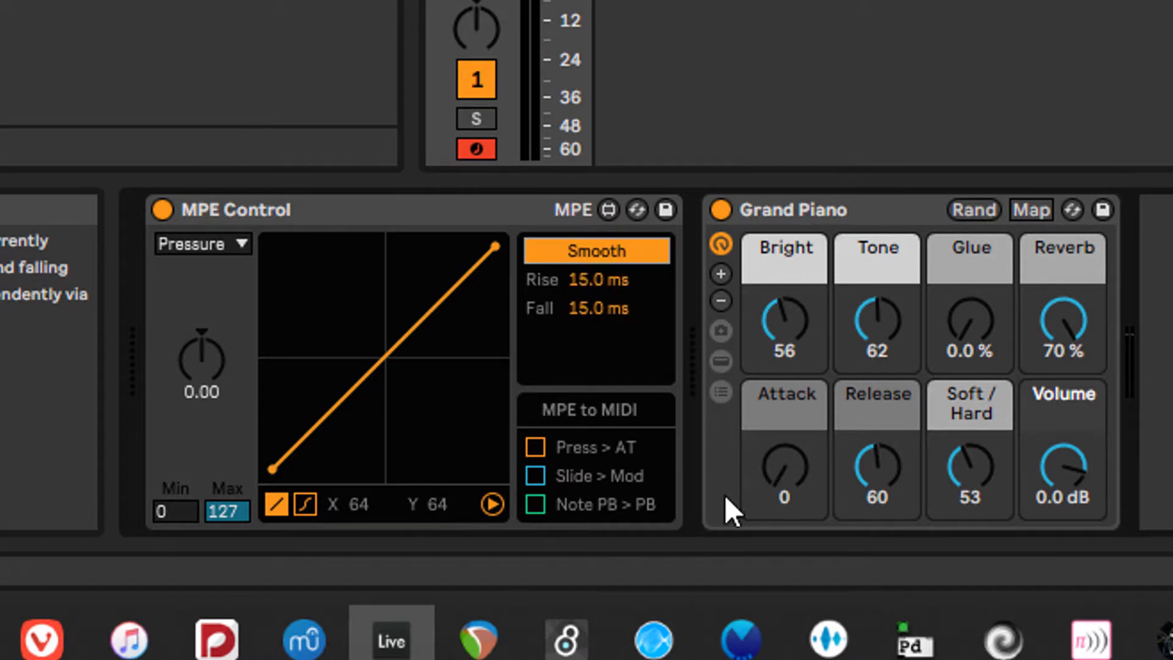
click(611, 252)
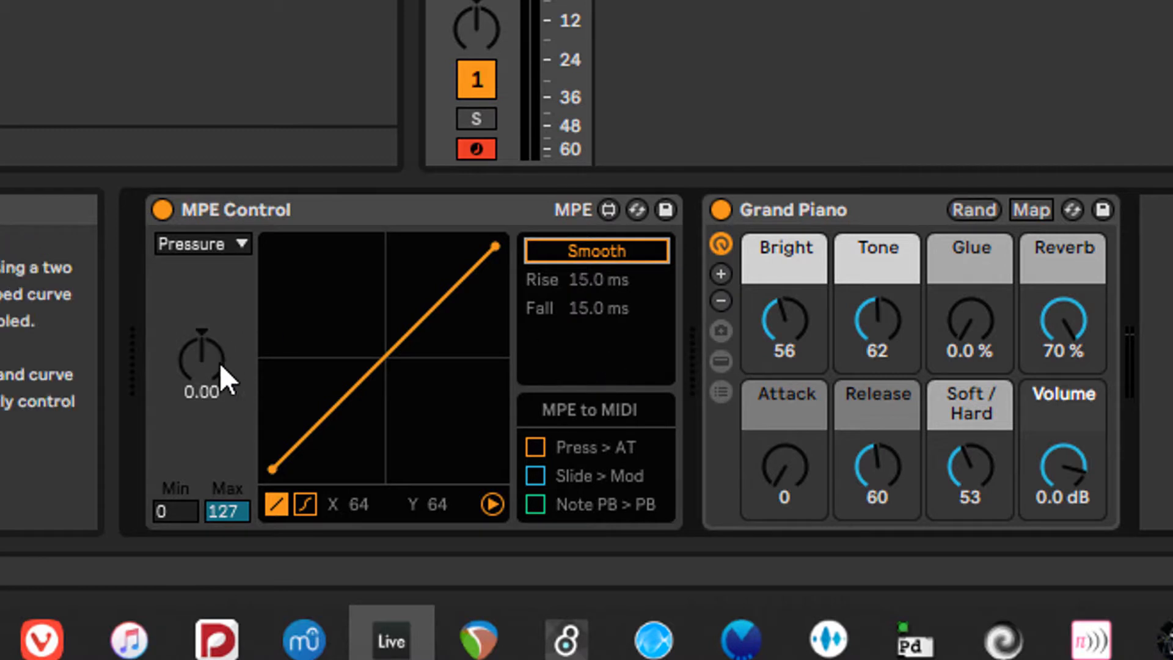
Step: Bend MPE Control's Pressure curve to 0.36, trying the S-shaped curve before returning to the single curve
drag(220, 363, 219, 339)
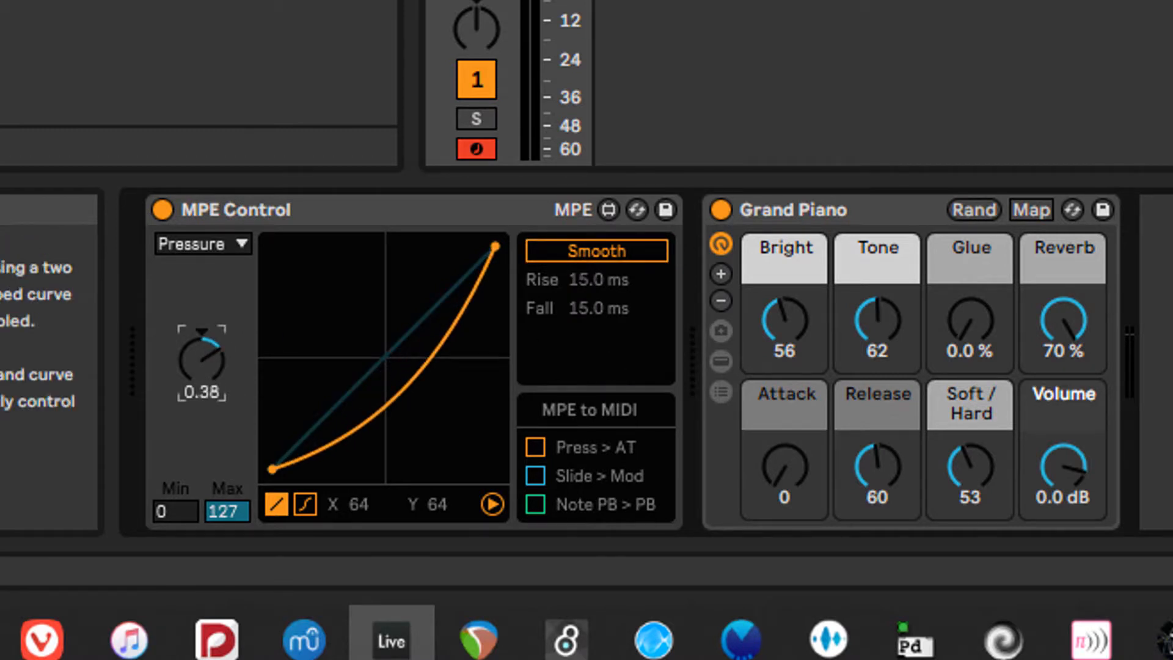
drag(219, 340, 219, 341)
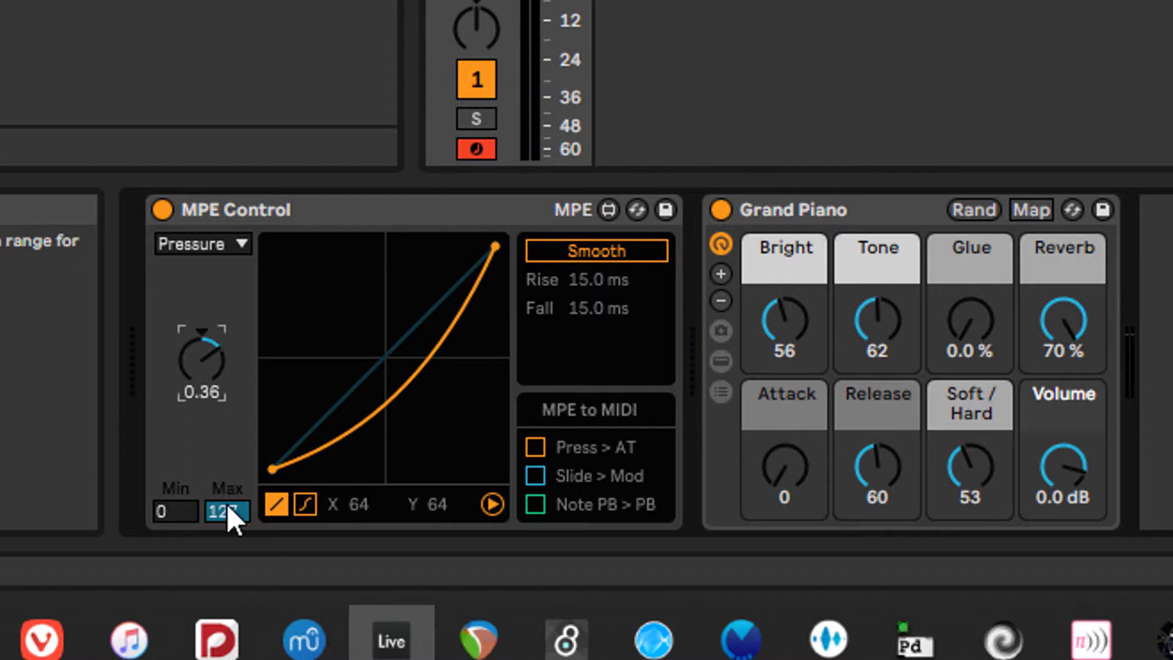
click(305, 502)
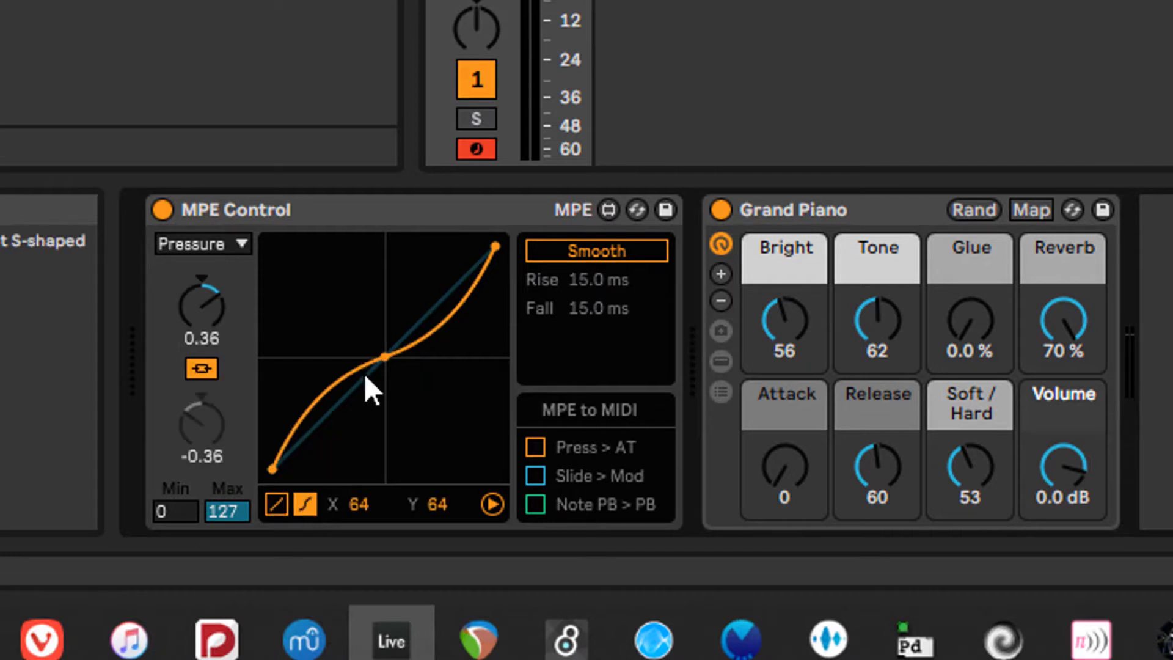
click(283, 499)
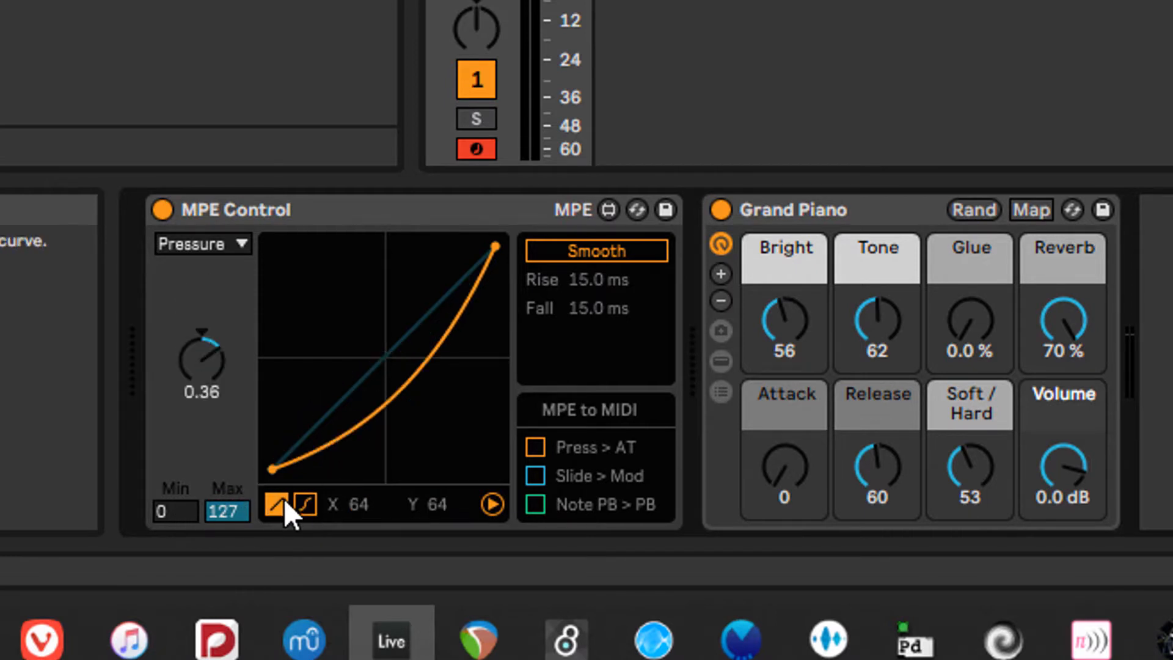
Step: Switch MPE Control's source to Pitch and review the Pitch Range ratios, keeping 1:1
click(195, 245)
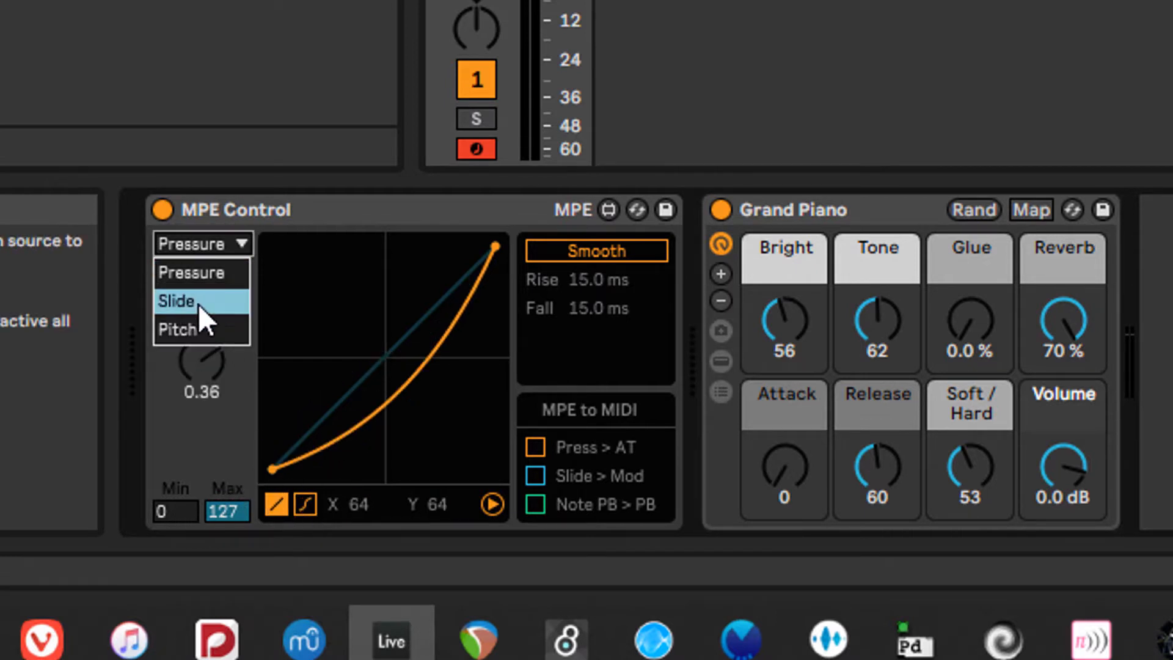
click(221, 326)
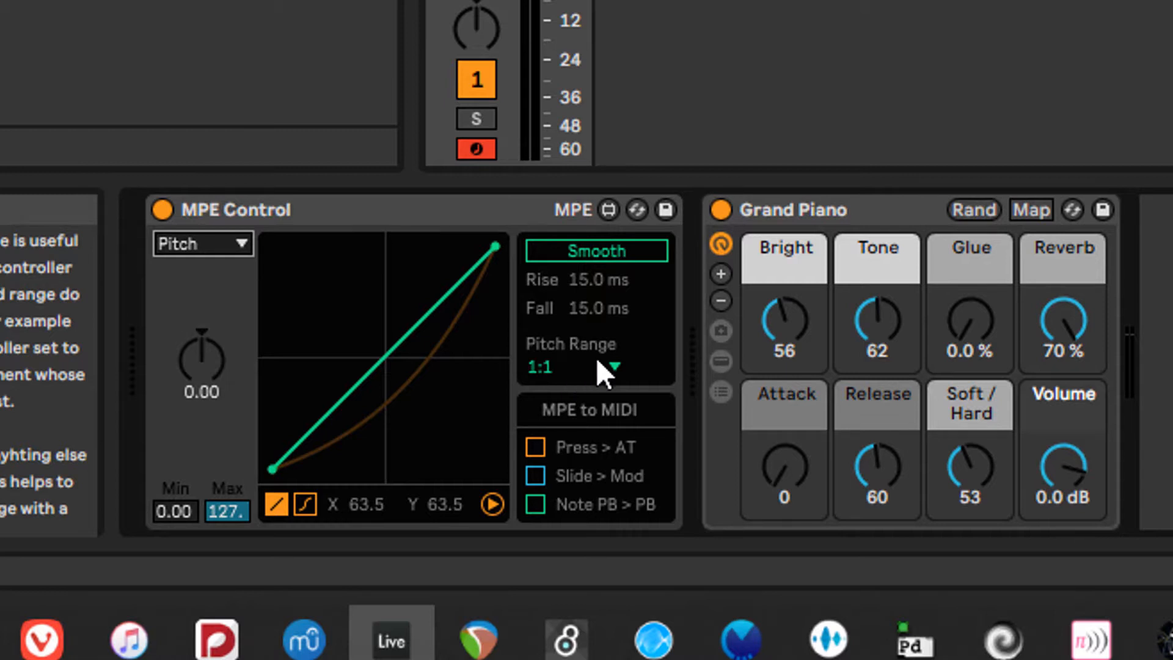
click(564, 366)
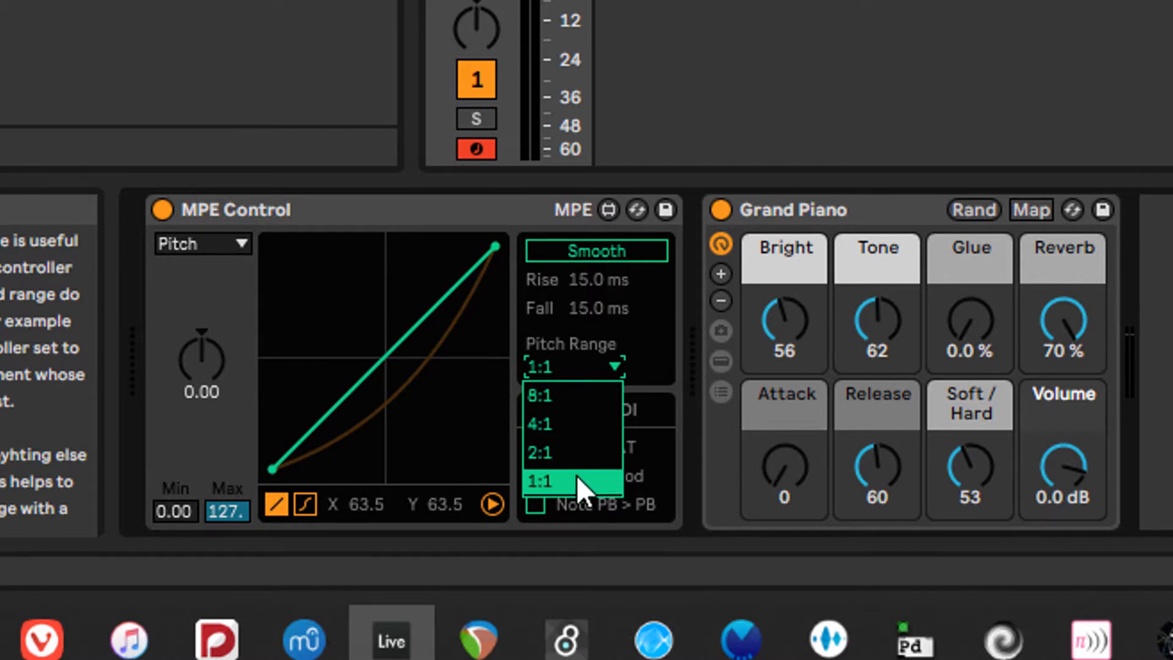
click(577, 475)
click(589, 369)
click(619, 336)
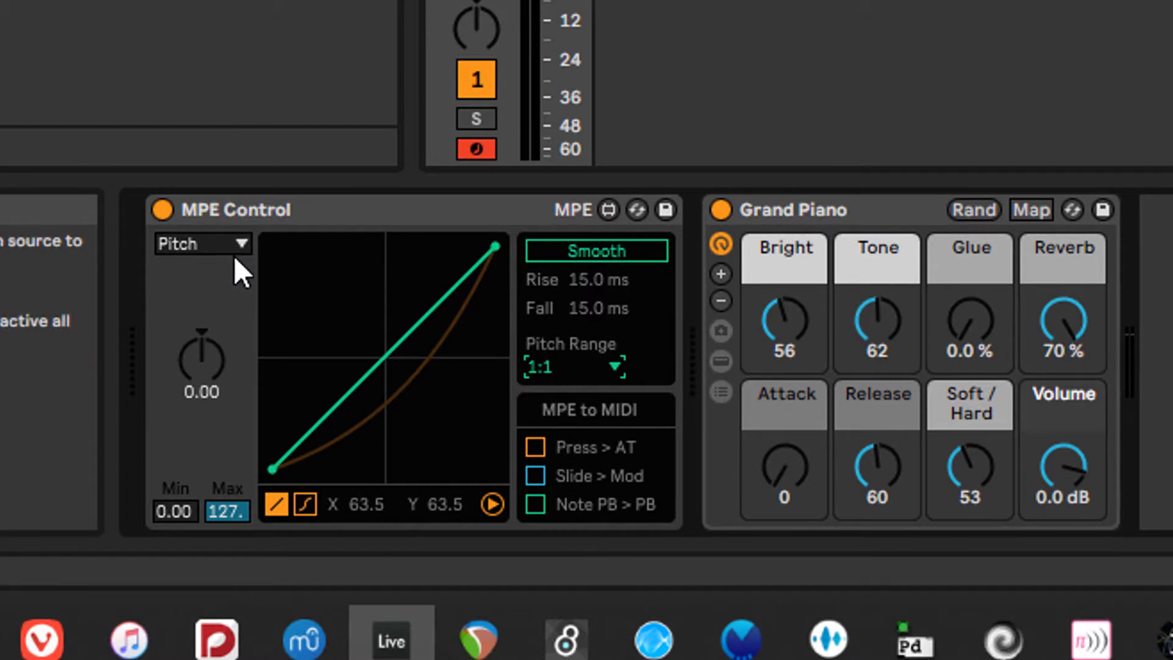
Step: Try bending the Pitch curve to -0.82 and 0.16, resetting it to 0.00 after each attempt
drag(193, 375, 193, 463)
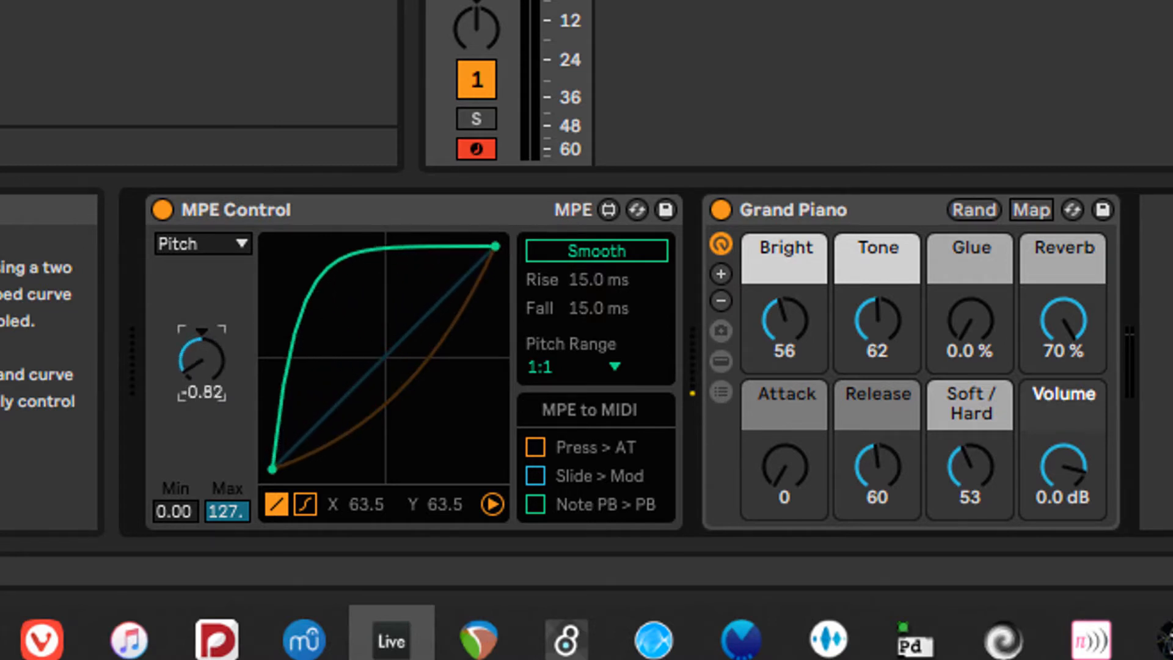
double_click(200, 344)
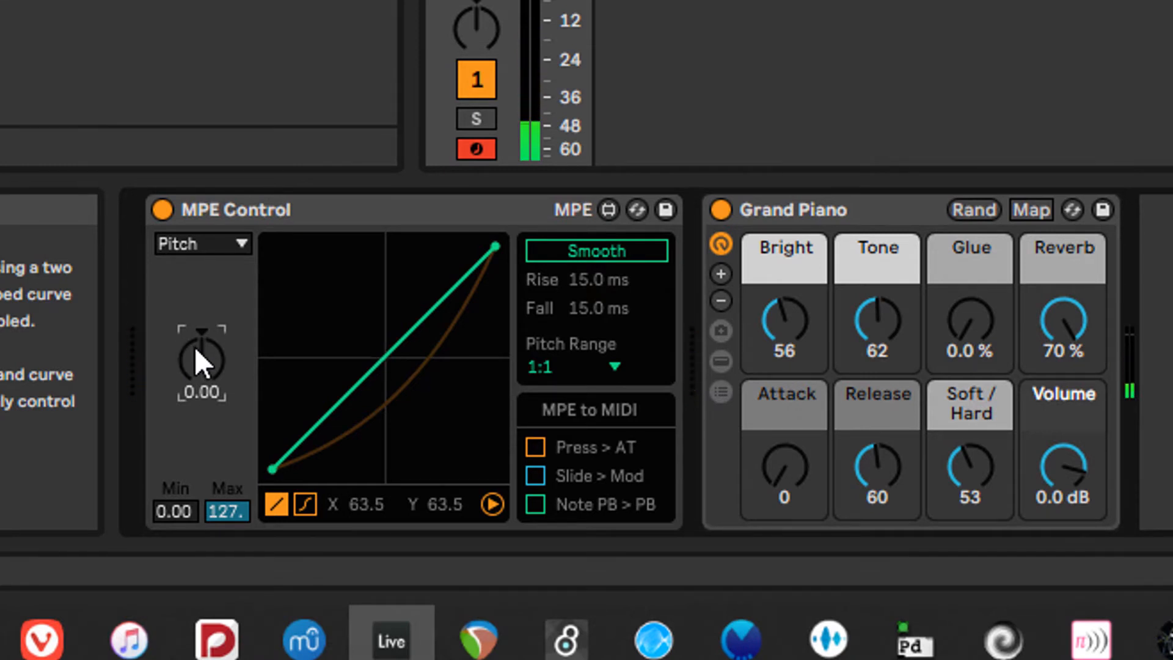
mouse_move(192, 347)
mouse_down()
mouse_move(191, 333)
mouse_move(188, 346)
mouse_up()
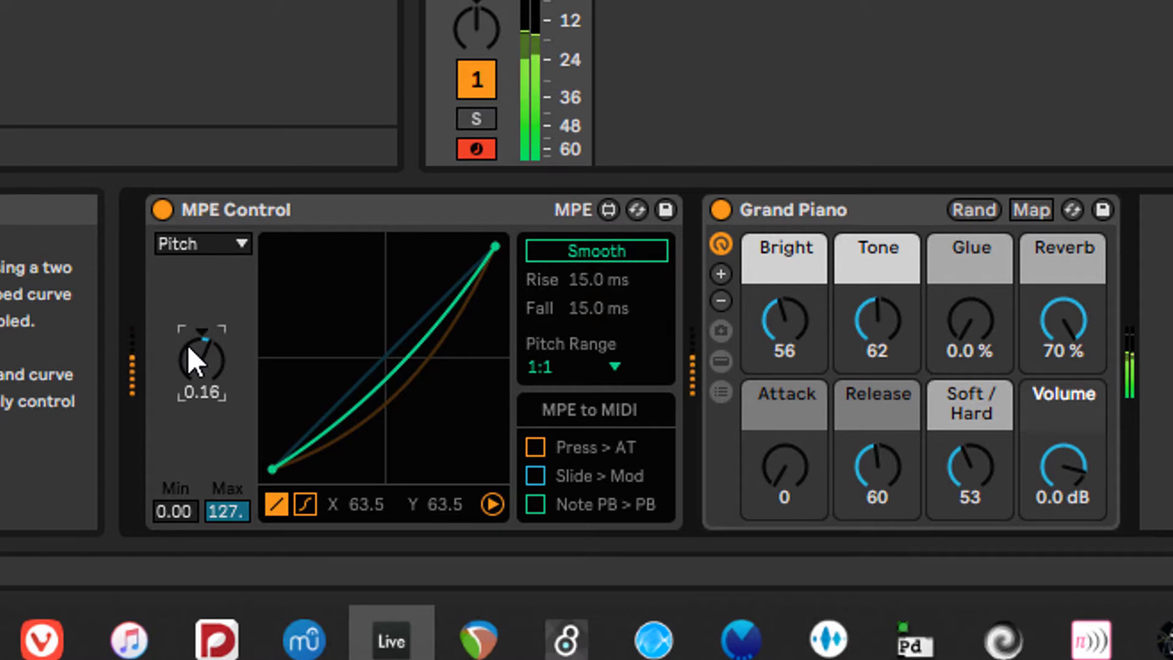
drag(189, 345, 196, 375)
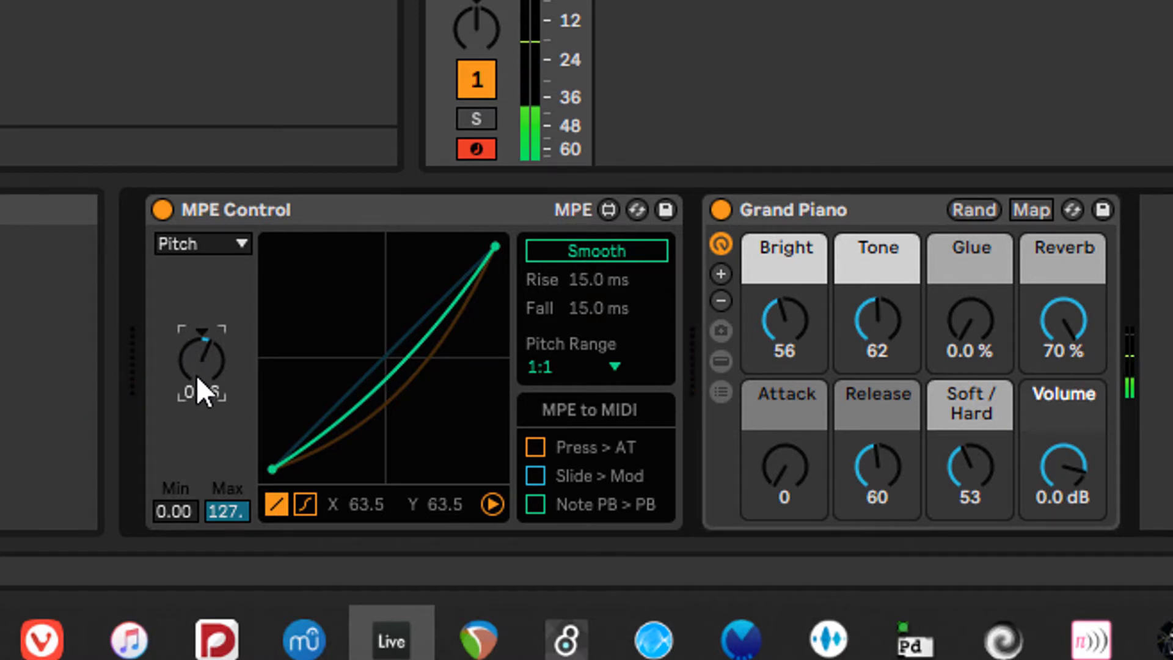
Step: Switch MPE Control's source to Slide in Rel mode and enable the Slide > Mod and Note PB > PB conversions
click(207, 250)
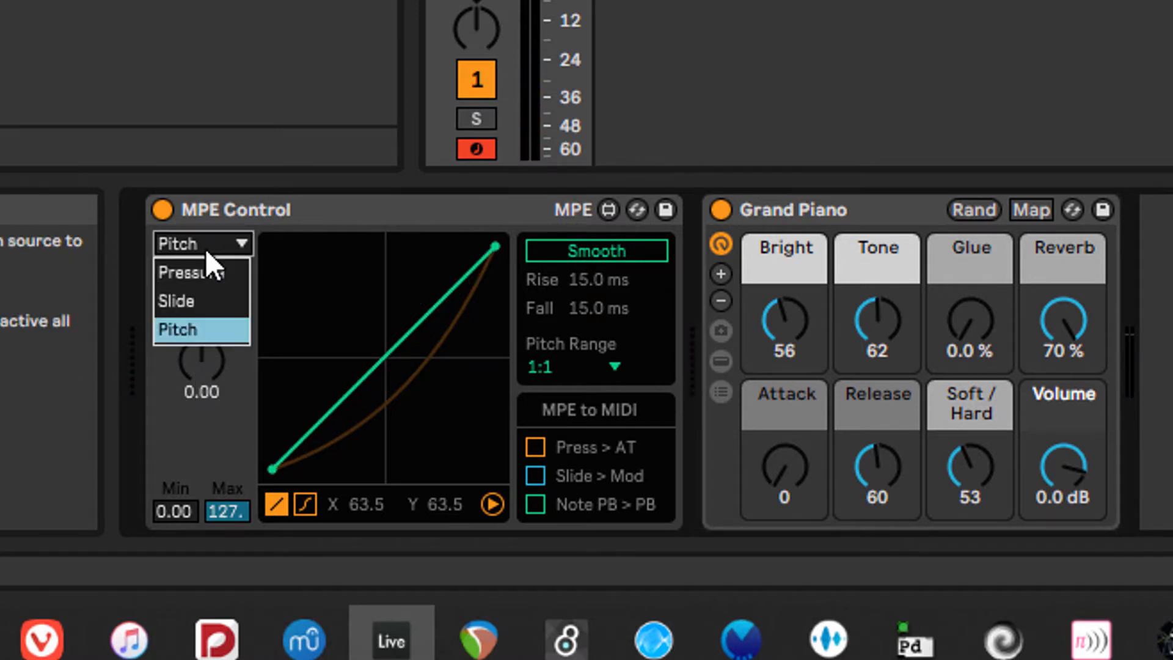
click(205, 291)
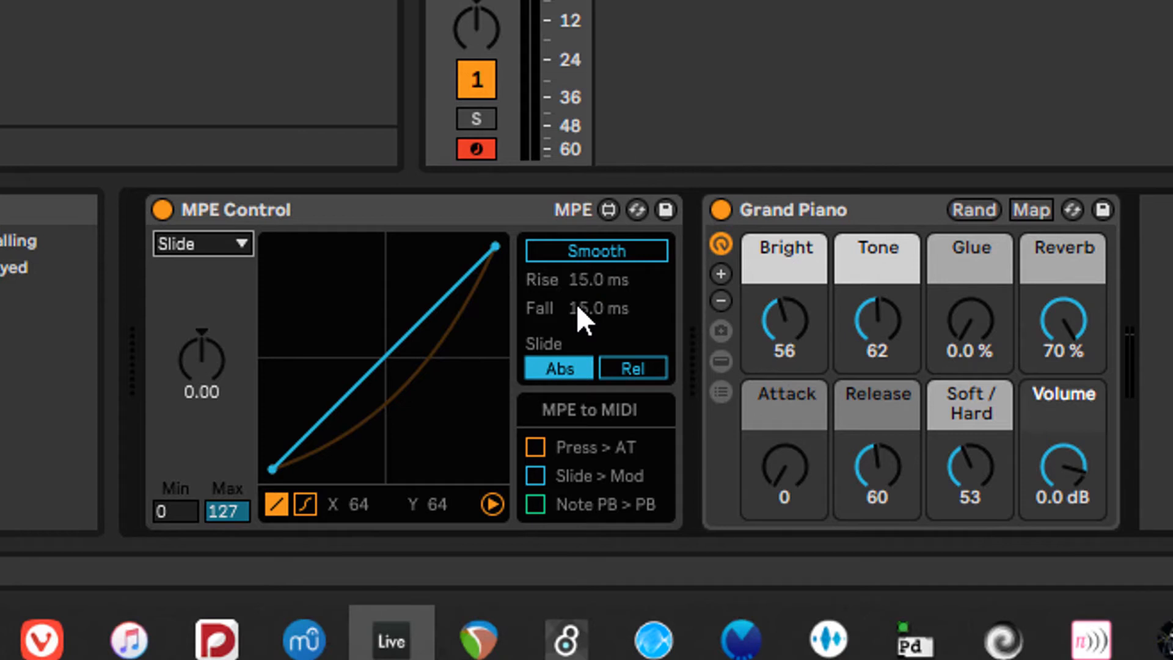
click(628, 369)
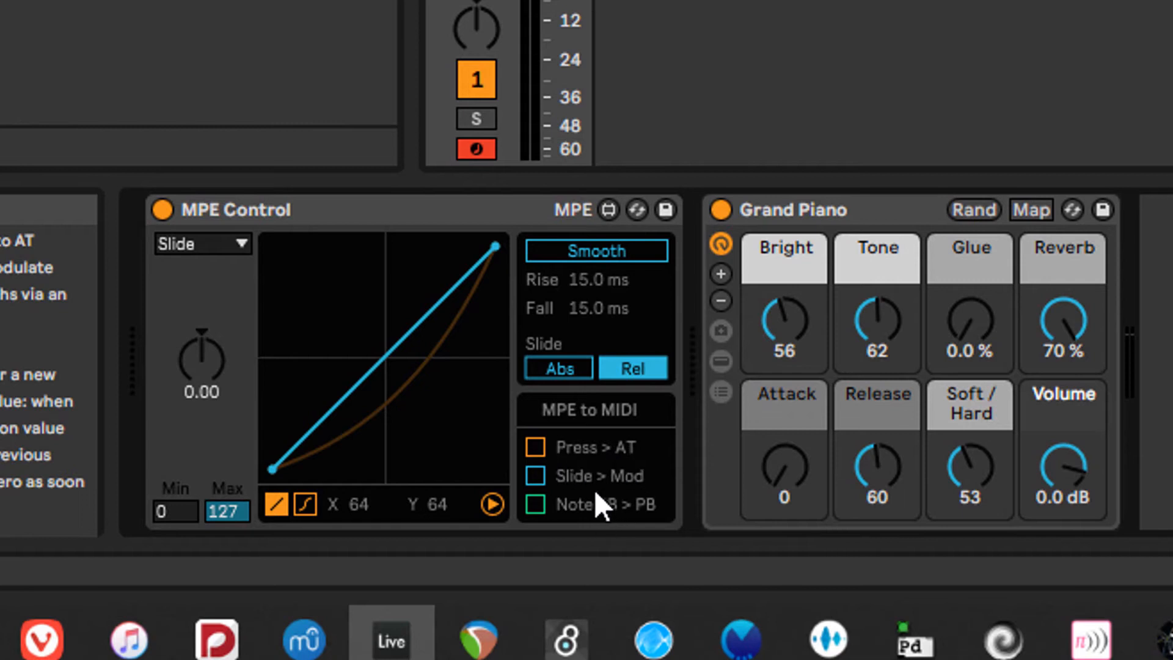
click(540, 477)
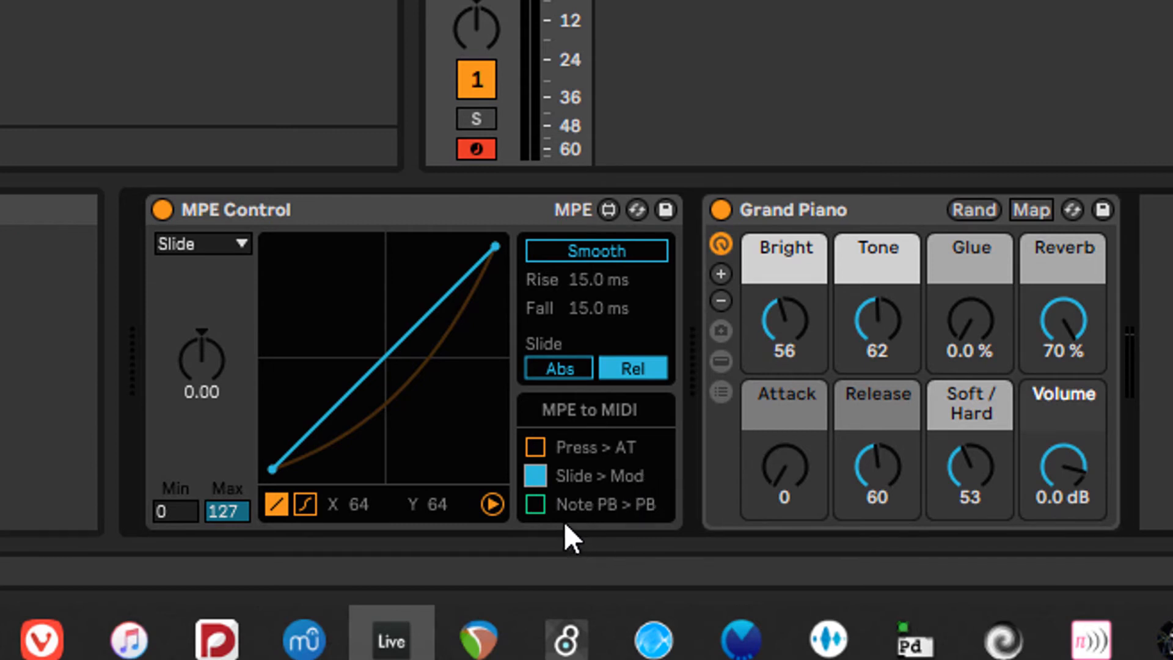
click(536, 507)
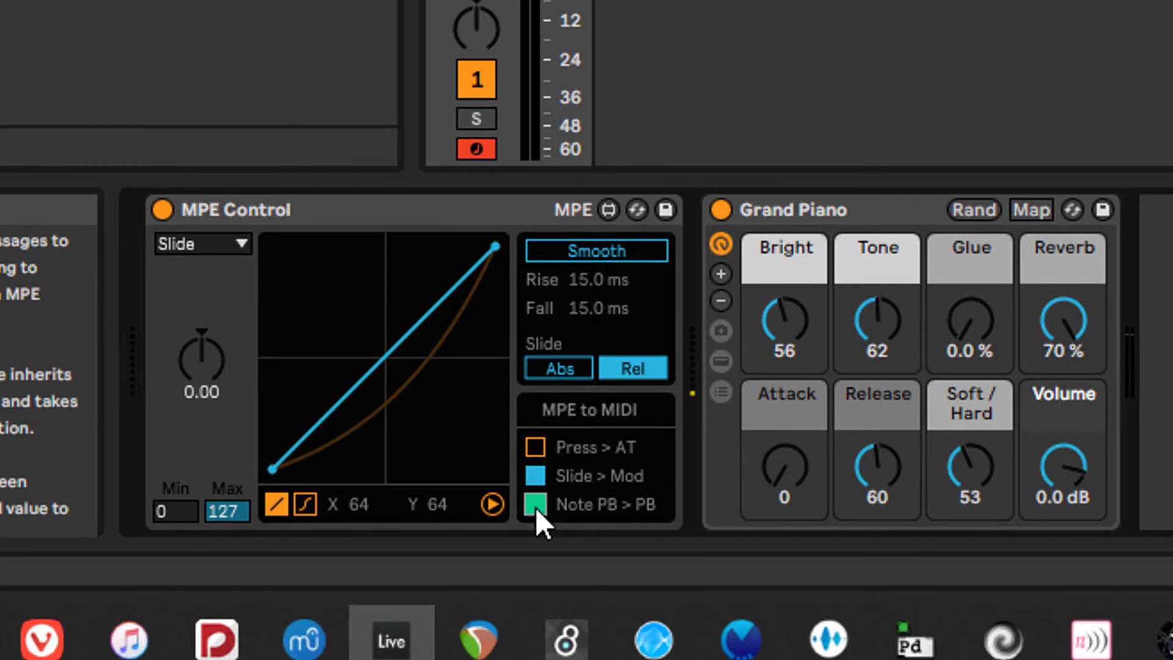